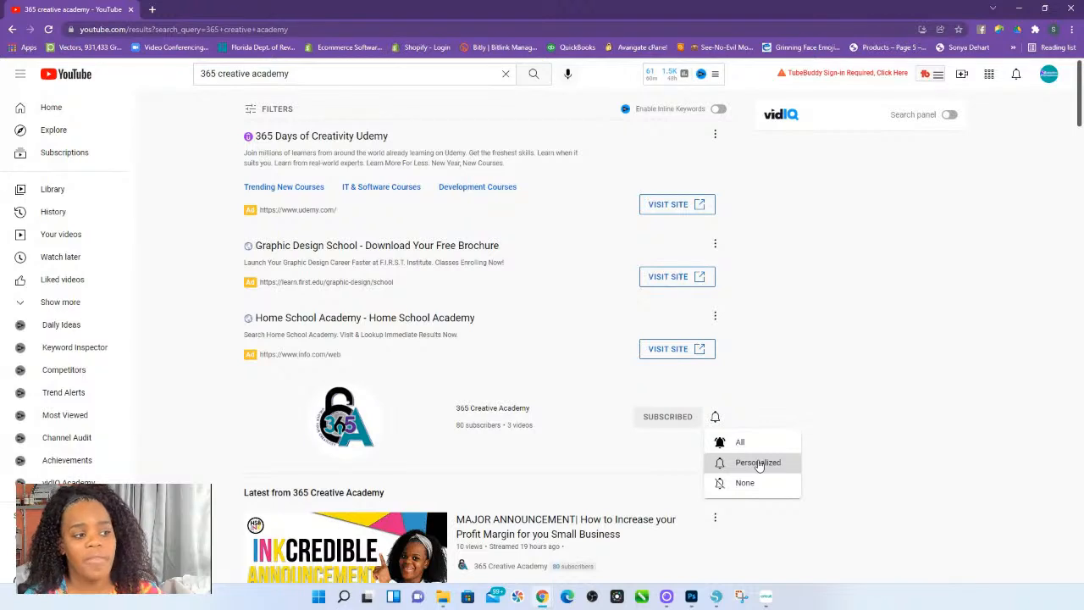
# Turn on all notifications for the 365 Creative Academy channel, and switch to Cricut Design Space.
pyautogui.click(737, 442)
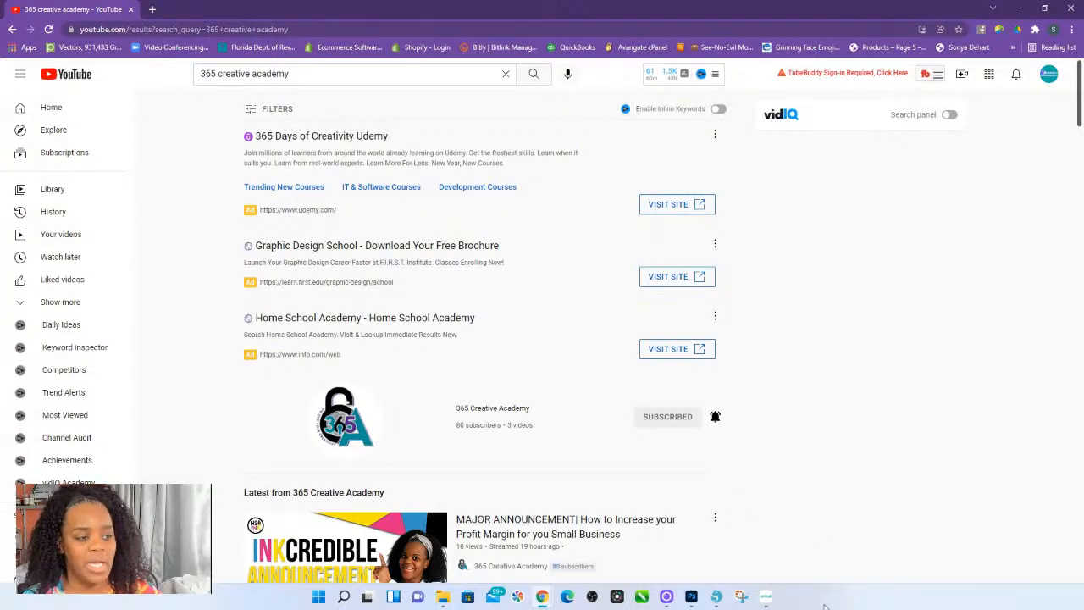
pyautogui.click(768, 600)
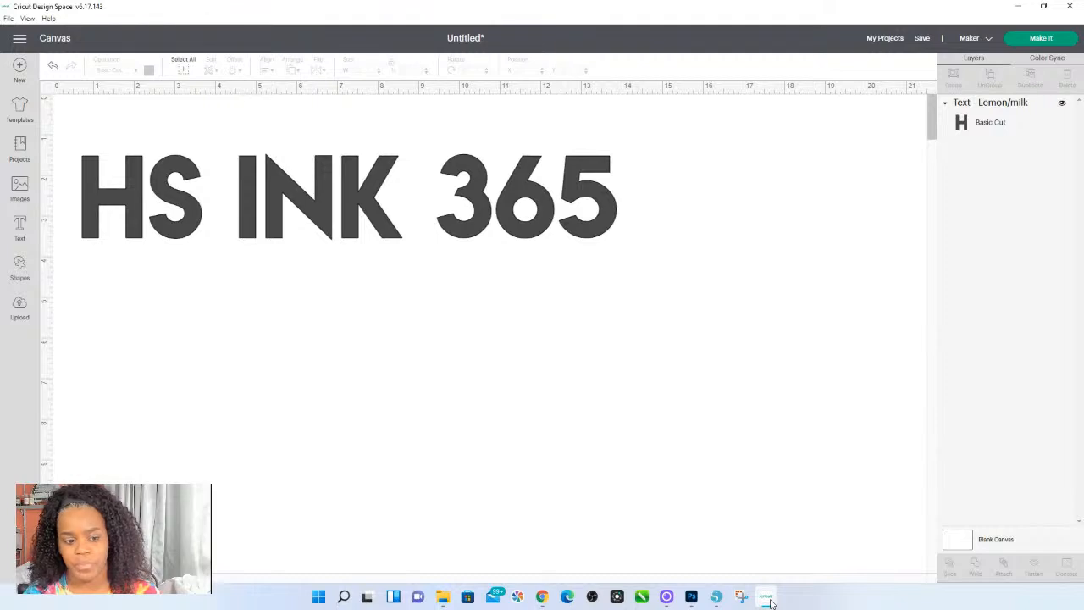
# Move the HS INK 365 text to about X 1.533, Y 1.597, and view the striped reference design in Silhouette Studio.
pyautogui.moveTo(189, 223); pyautogui.dragTo(224, 234)
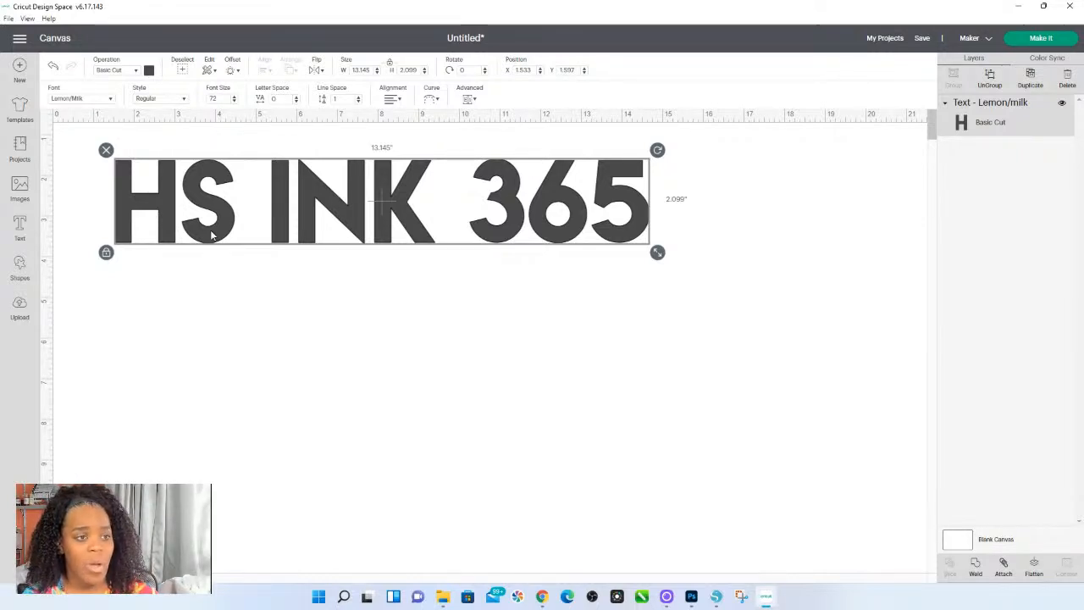
pyautogui.click(716, 597)
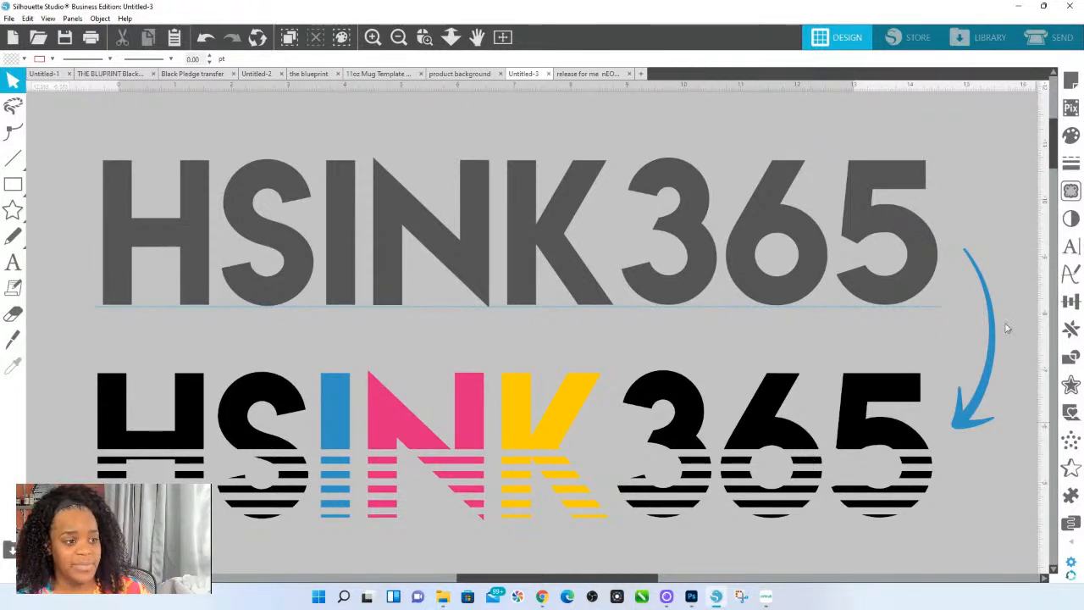
pyautogui.click(766, 600)
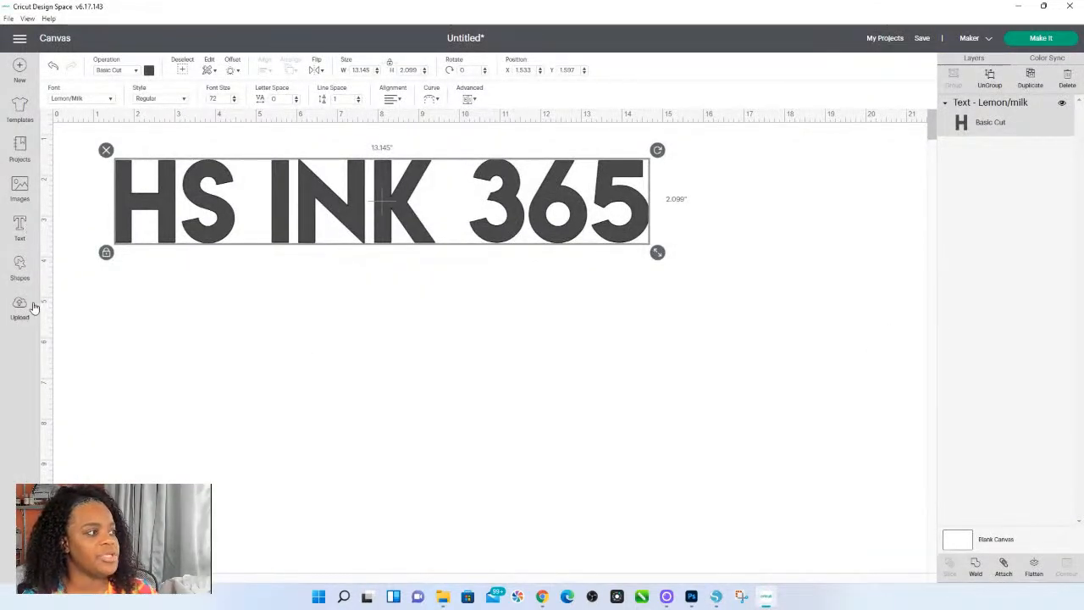
# Insert a square, unlock its proportions and stretch it into a bar about 14.72" by 0.125" across the bottom of the text.
pyautogui.click(19, 269)
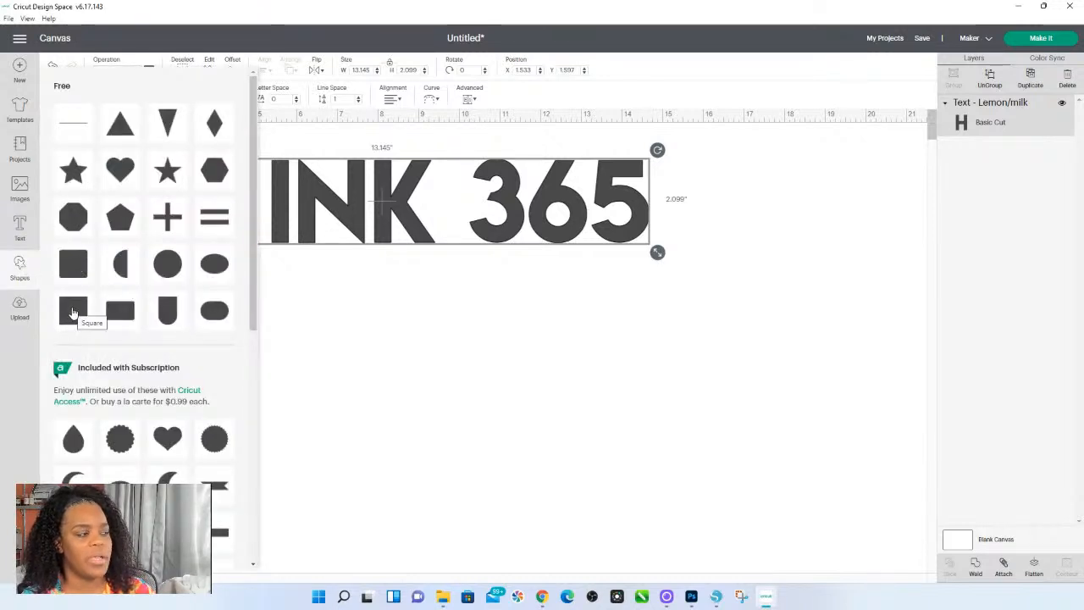
pyautogui.click(73, 313)
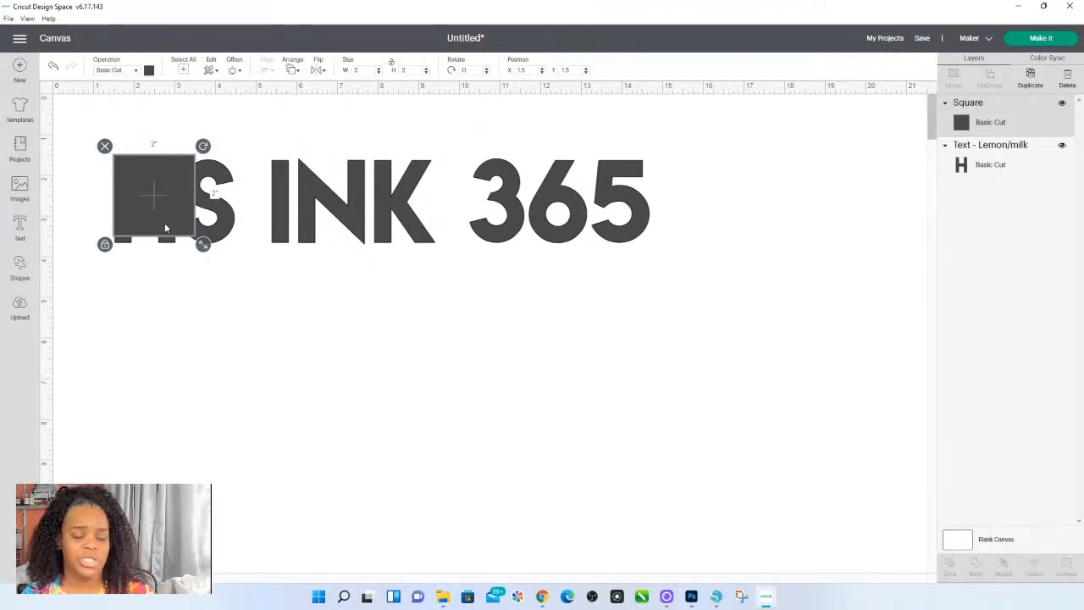
pyautogui.click(105, 245)
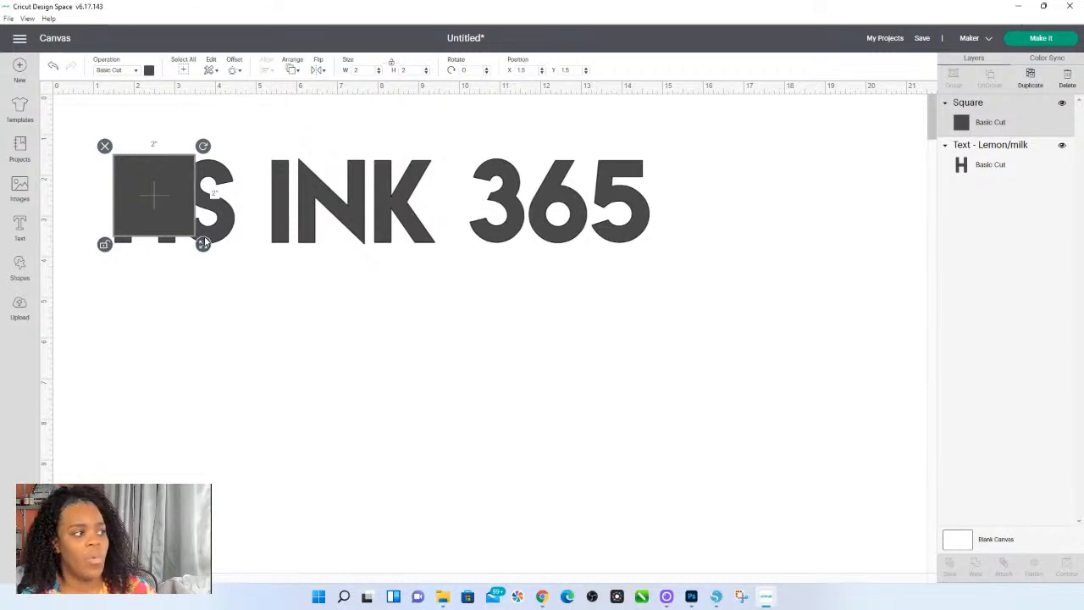
pyautogui.moveTo(203, 244); pyautogui.dragTo(724, 174)
pyautogui.moveTo(651, 165); pyautogui.dragTo(631, 245)
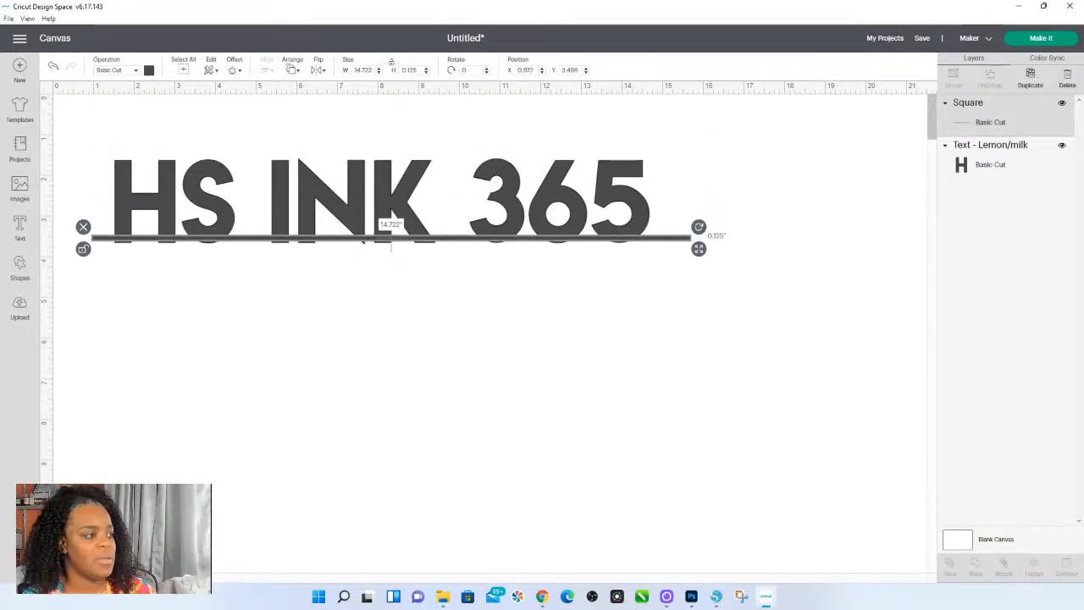
# Thin the bar to about 14.81" by 0.069" and place it along the letters' baseline at about X 0.667, Y 3.583.
pyautogui.scroll(1, 441, 152)
pyautogui.scroll(1, 528, 307)
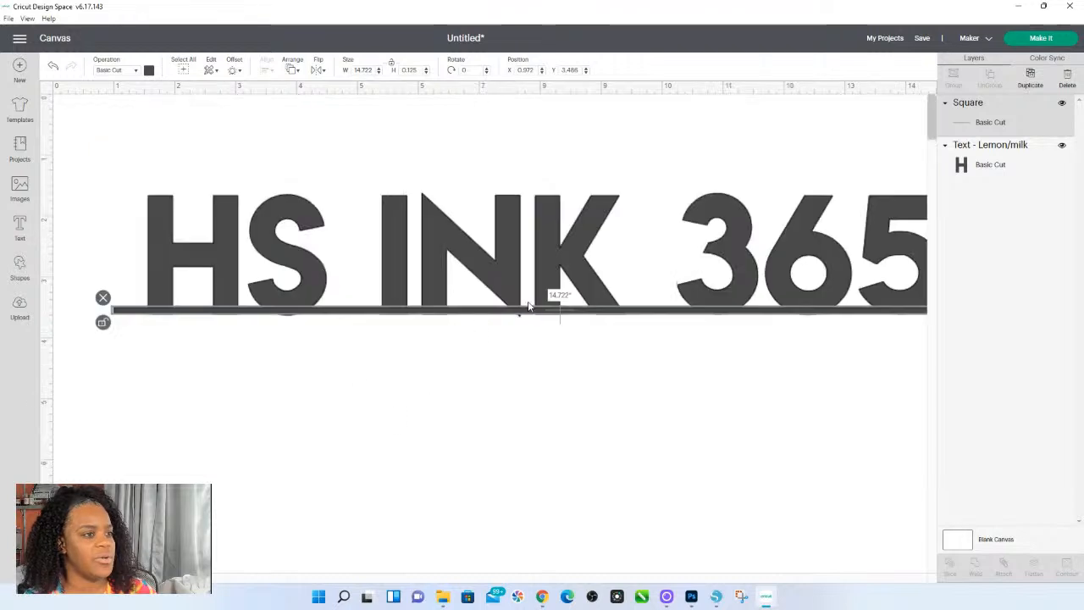
pyautogui.click(250, 360)
pyautogui.moveTo(213, 314); pyautogui.dragTo(199, 317)
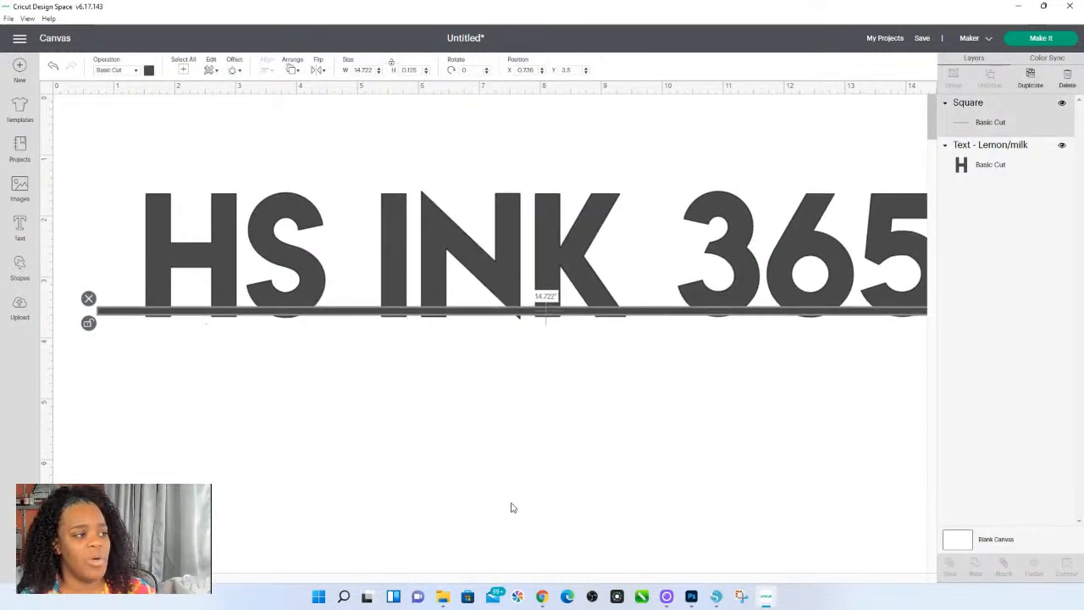
pyautogui.click(805, 415)
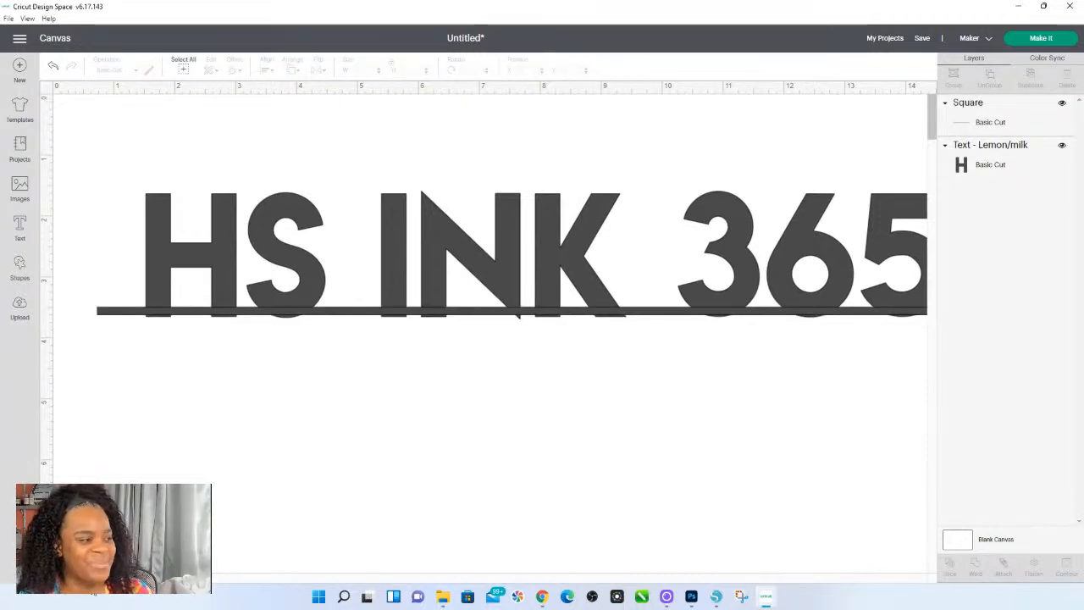
pyautogui.hscroll(6, 491, 297)
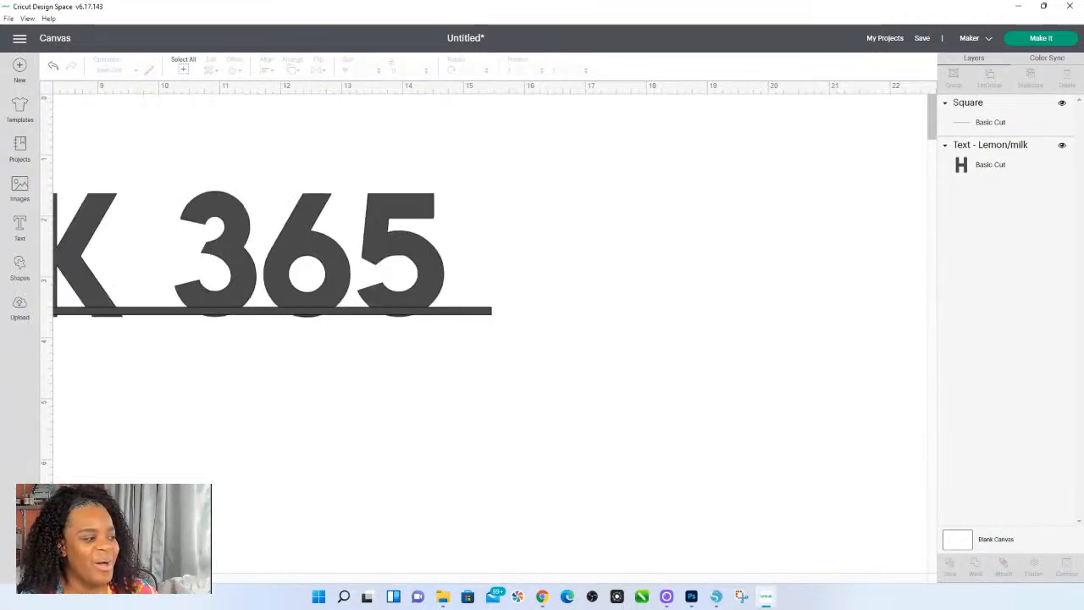
pyautogui.click(479, 312)
pyautogui.moveTo(500, 323); pyautogui.dragTo(505, 322)
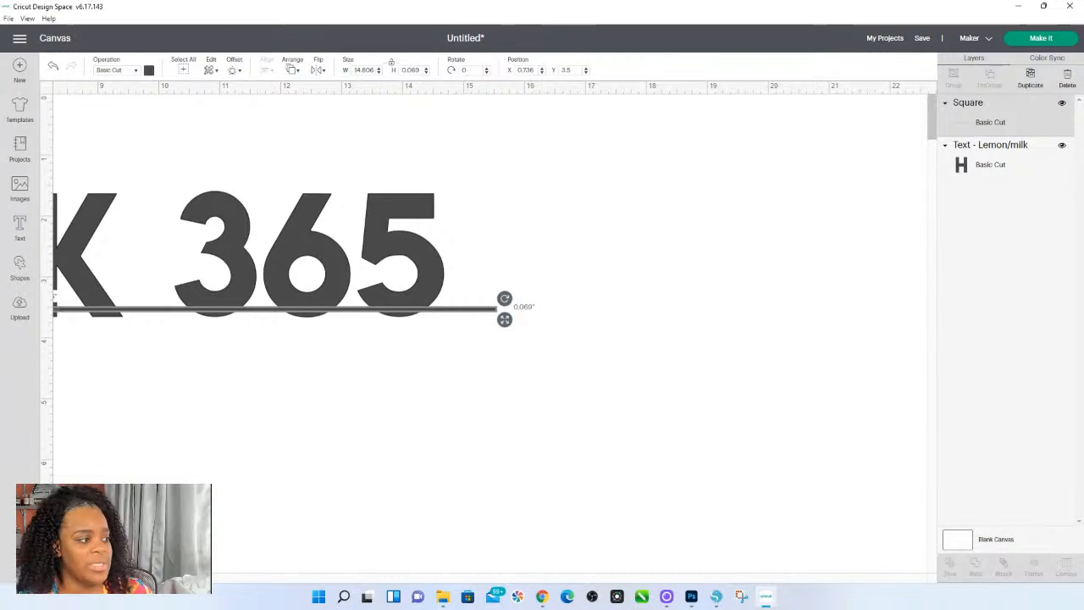
pyautogui.hotkey('ctrl', '-')
pyautogui.scroll(2, 639, 173)
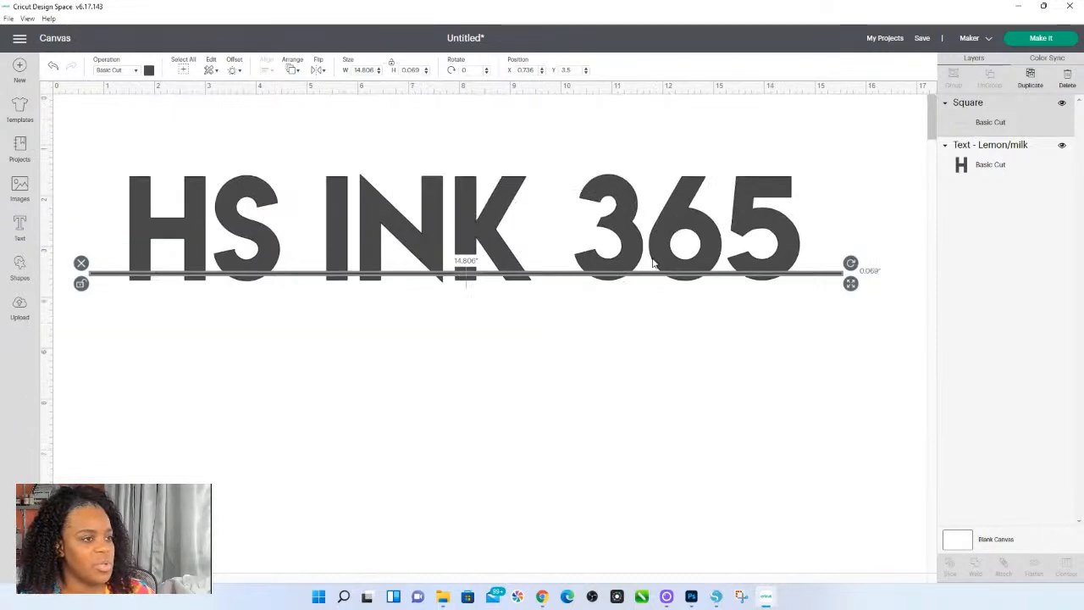
pyautogui.moveTo(828, 280); pyautogui.dragTo(823, 283)
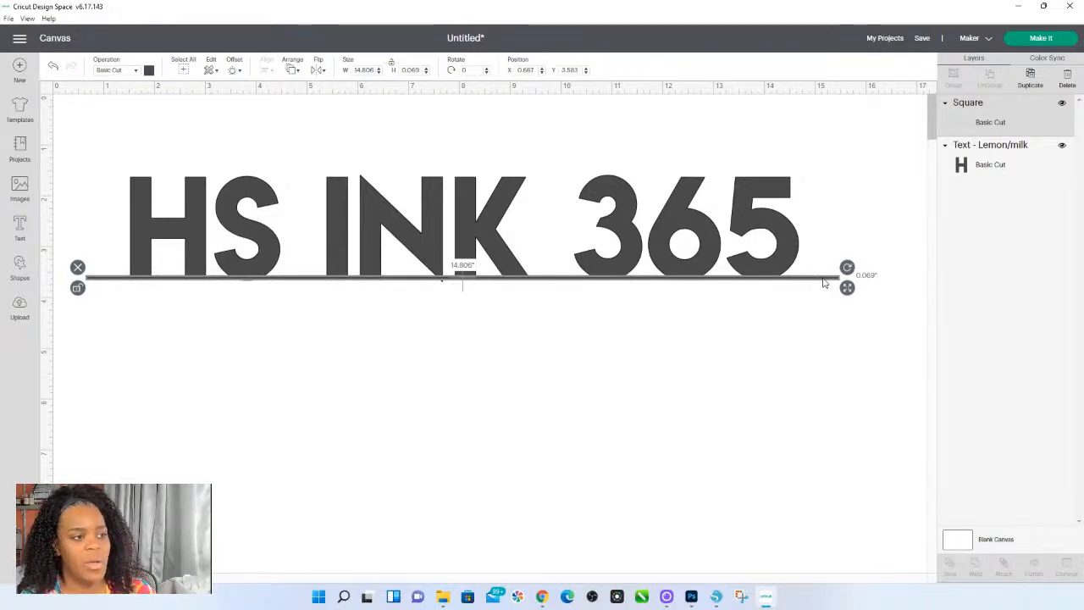
# Duplicate the thin bar twice, stacking each copy directly above the previous one at about Y 3.5 and Y 3.431.
pyautogui.rightClick(823, 282)
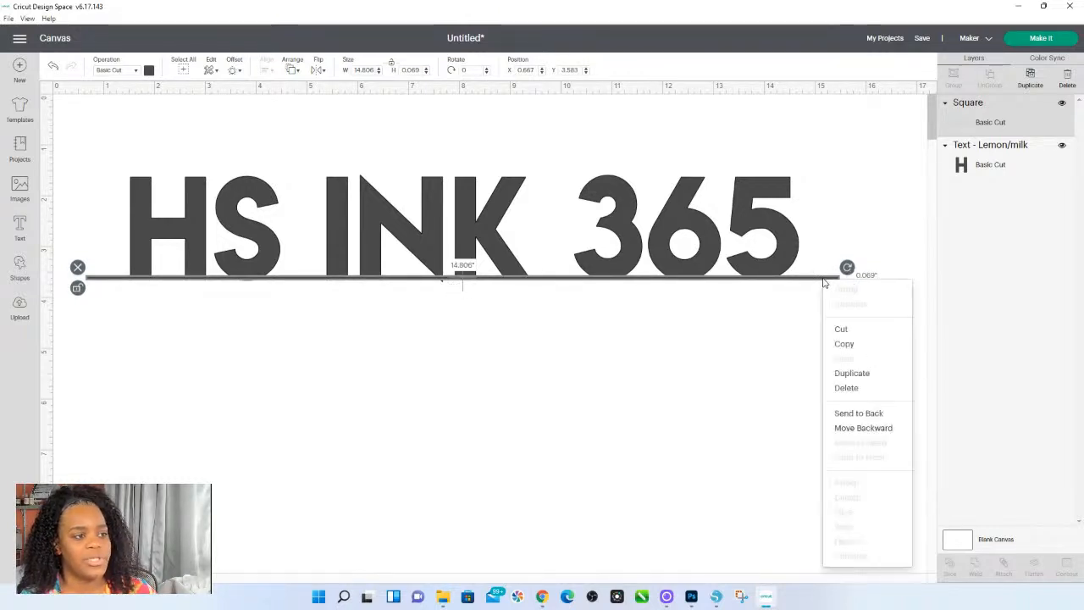
pyautogui.click(849, 375)
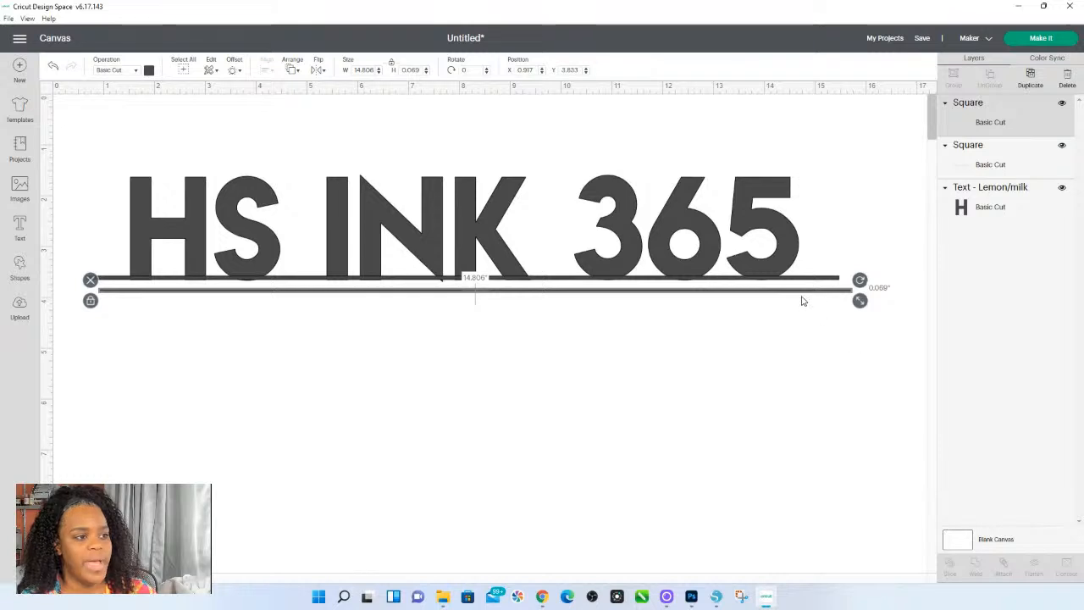
pyautogui.moveTo(802, 292); pyautogui.dragTo(787, 278)
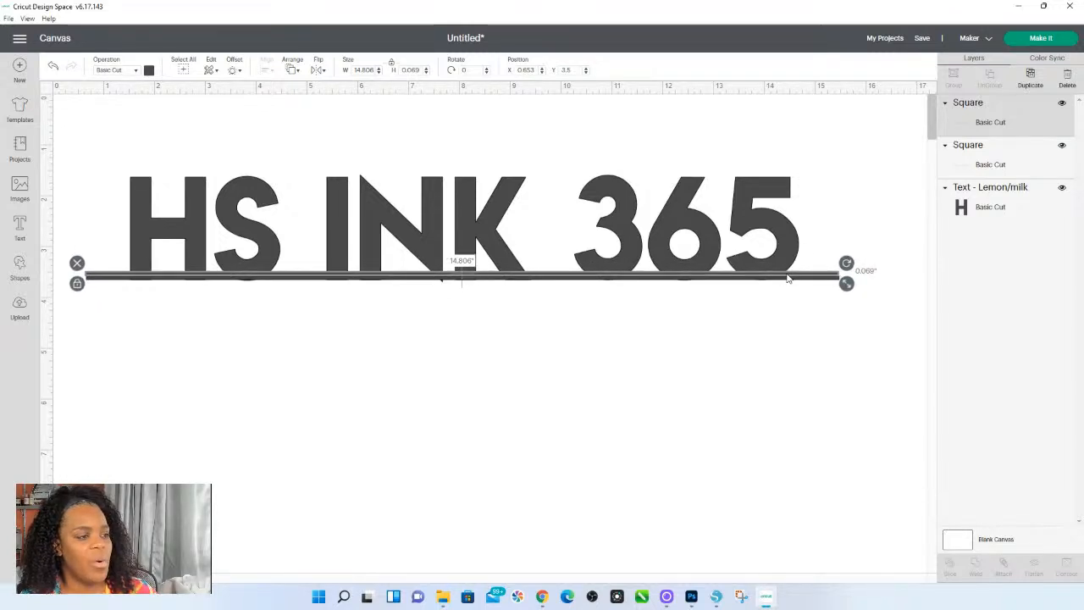
pyautogui.rightClick(788, 279)
pyautogui.click(821, 369)
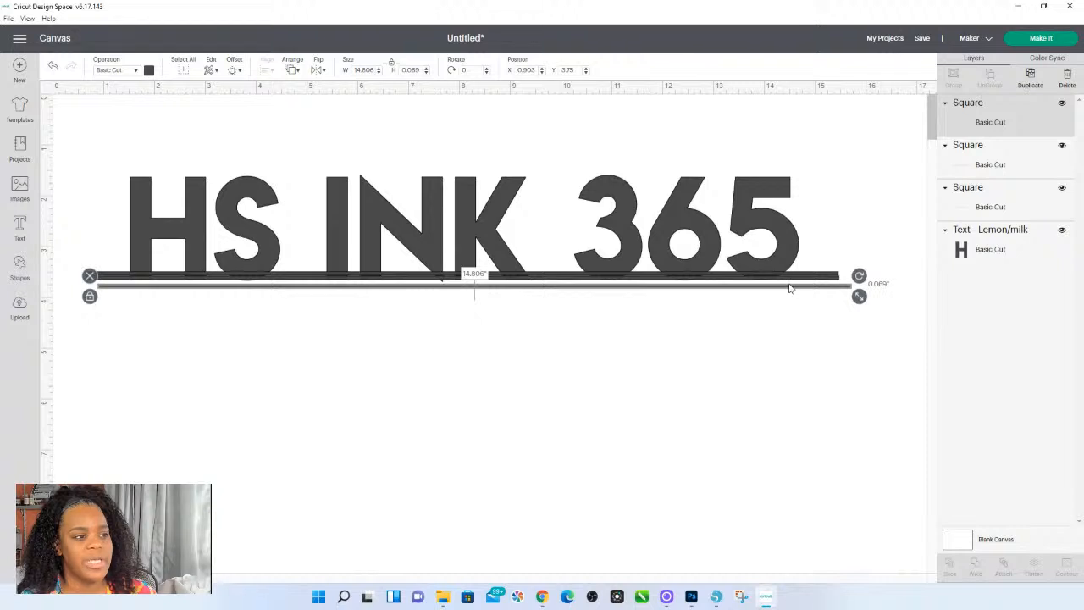
pyautogui.moveTo(790, 288); pyautogui.dragTo(774, 275)
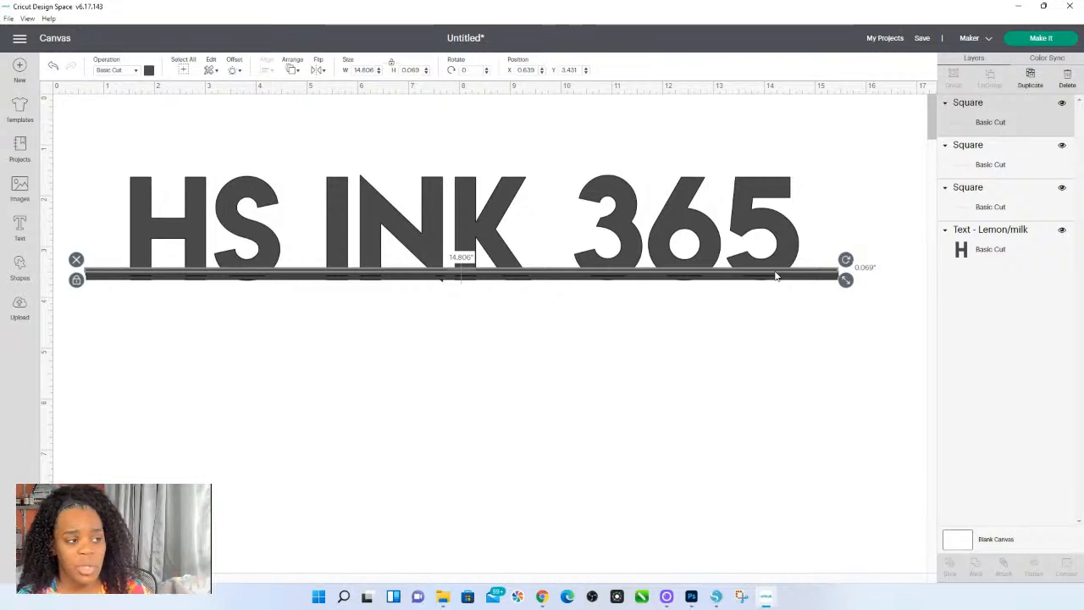
# Duplicate the bar three more times, stacking each copy above the last to build six bars over the lower letters.
pyautogui.rightClick(775, 276)
pyautogui.click(805, 367)
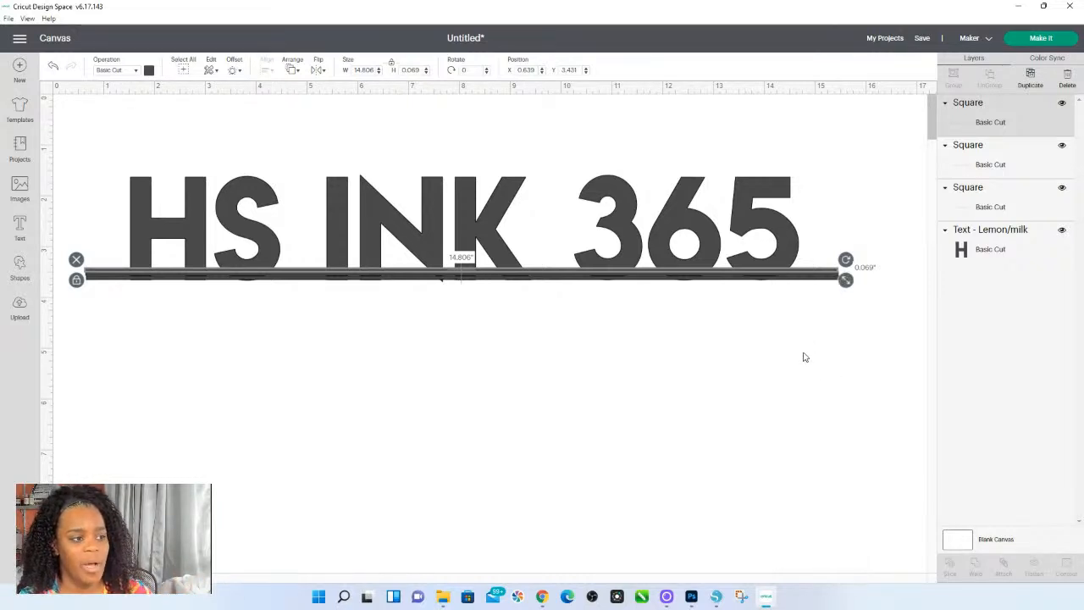
pyautogui.moveTo(786, 289); pyautogui.dragTo(779, 268)
pyautogui.rightClick(776, 271)
pyautogui.click(805, 359)
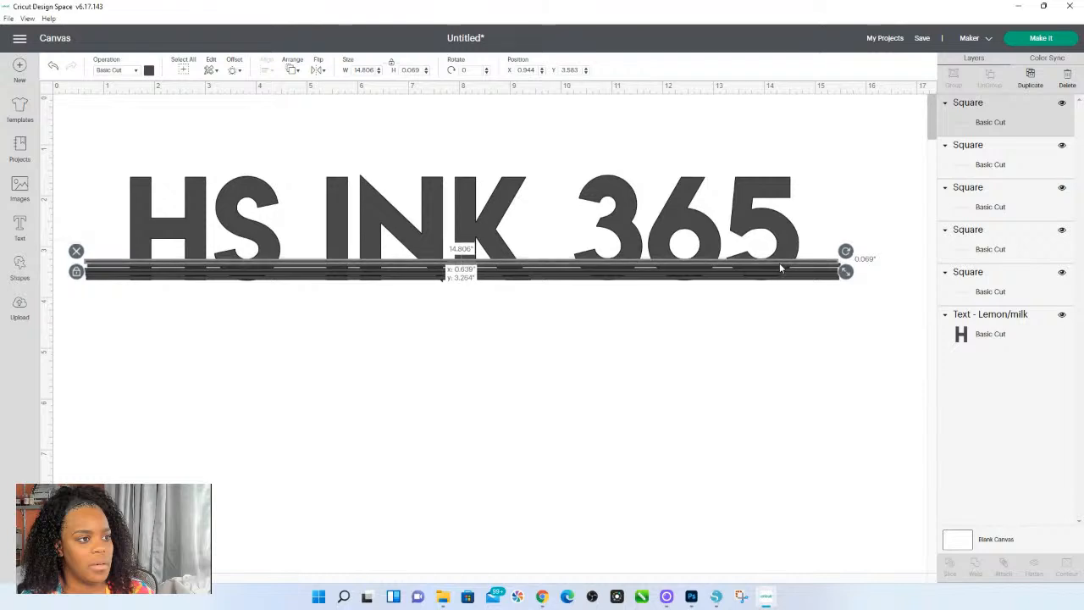
pyautogui.rightClick(779, 268)
pyautogui.click(805, 359)
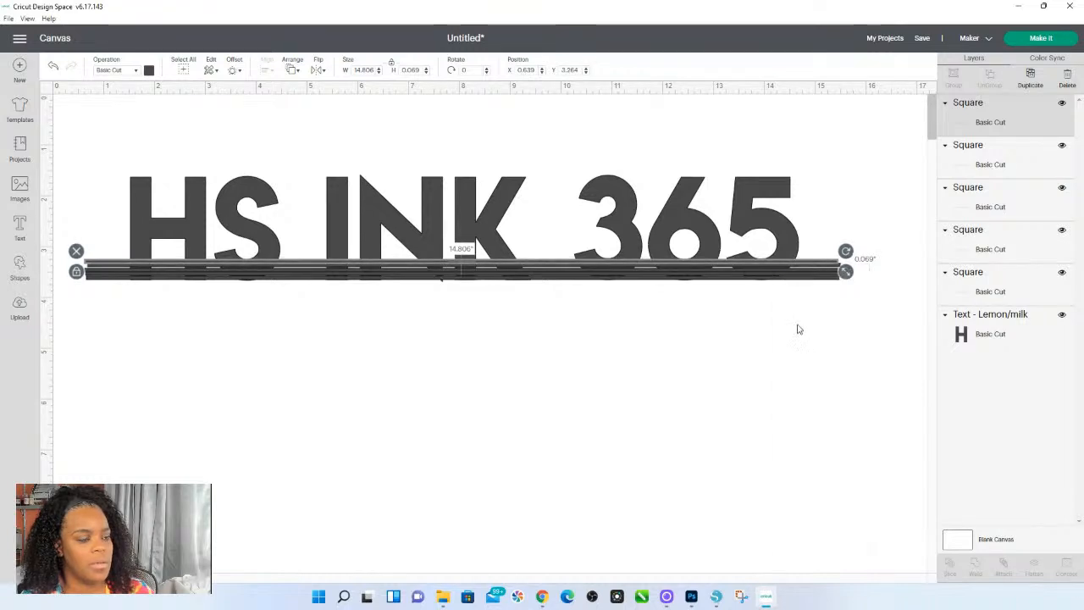
pyautogui.moveTo(844, 280); pyautogui.dragTo(830, 263)
pyautogui.click(862, 332)
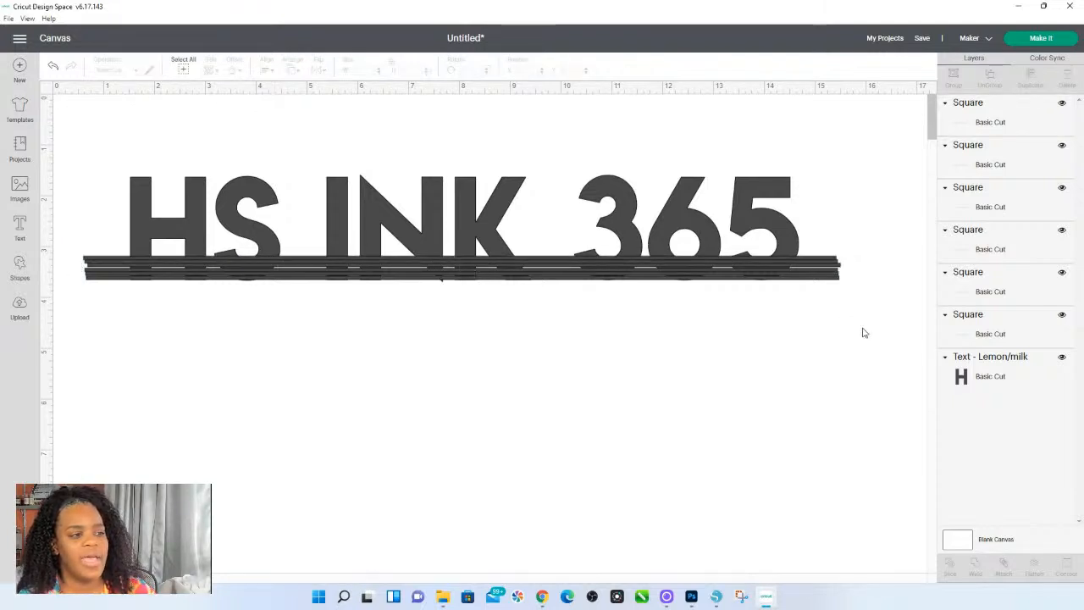
# Select all six bars, center them horizontally and distribute them vertically.
pyautogui.moveTo(888, 330); pyautogui.dragTo(828, 227)
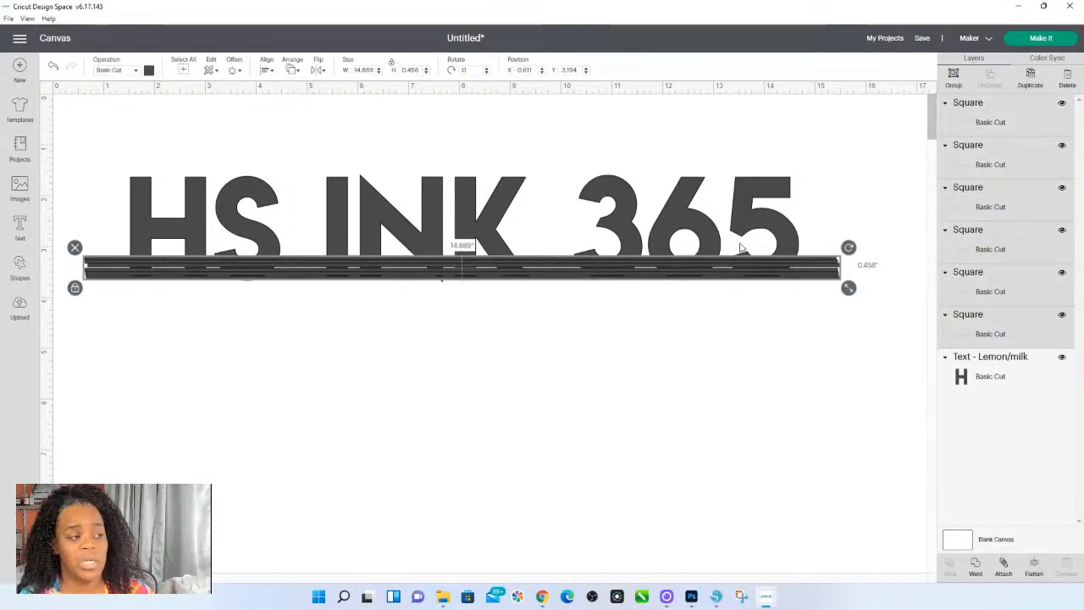
pyautogui.click(268, 71)
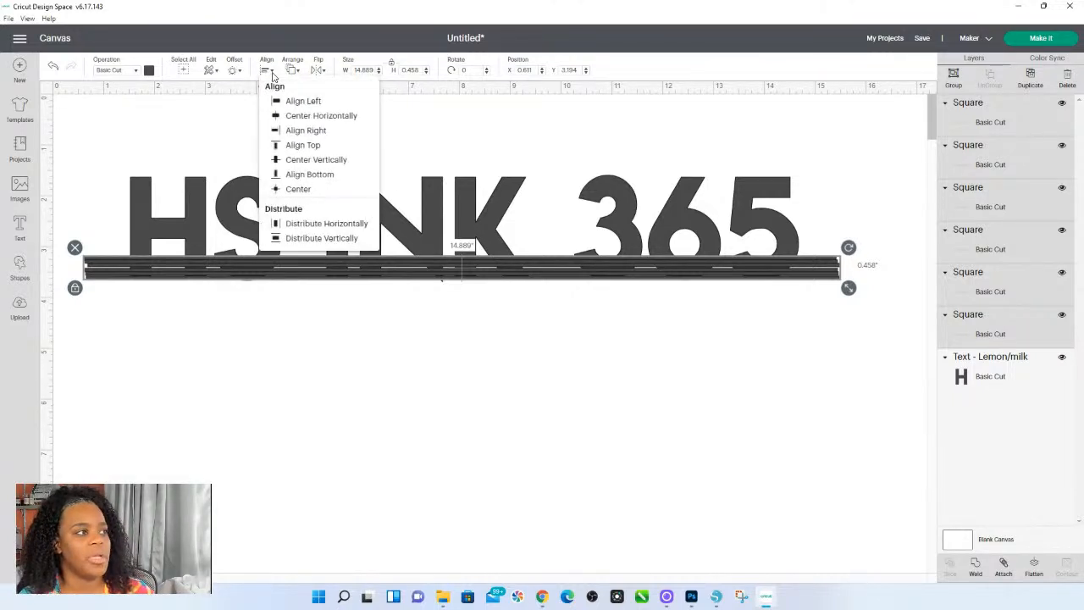
pyautogui.click(282, 123)
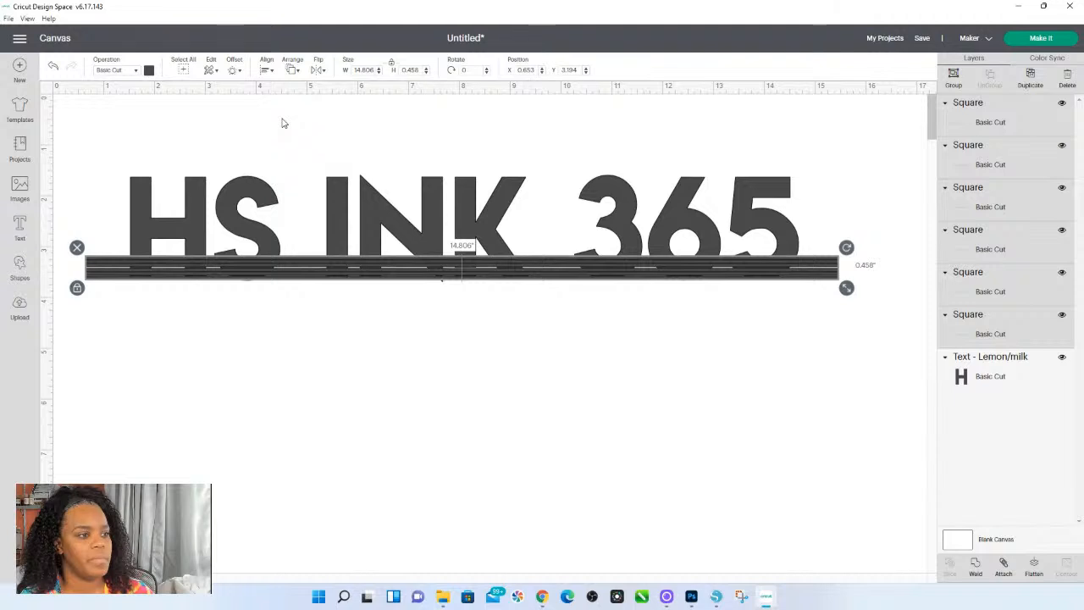
pyautogui.click(270, 72)
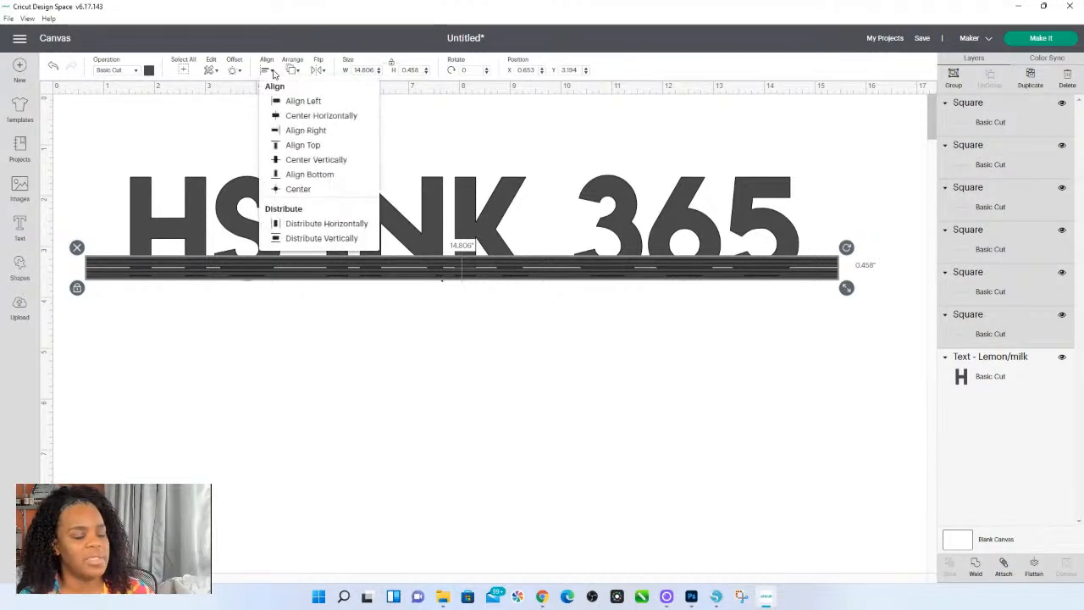
pyautogui.click(304, 241)
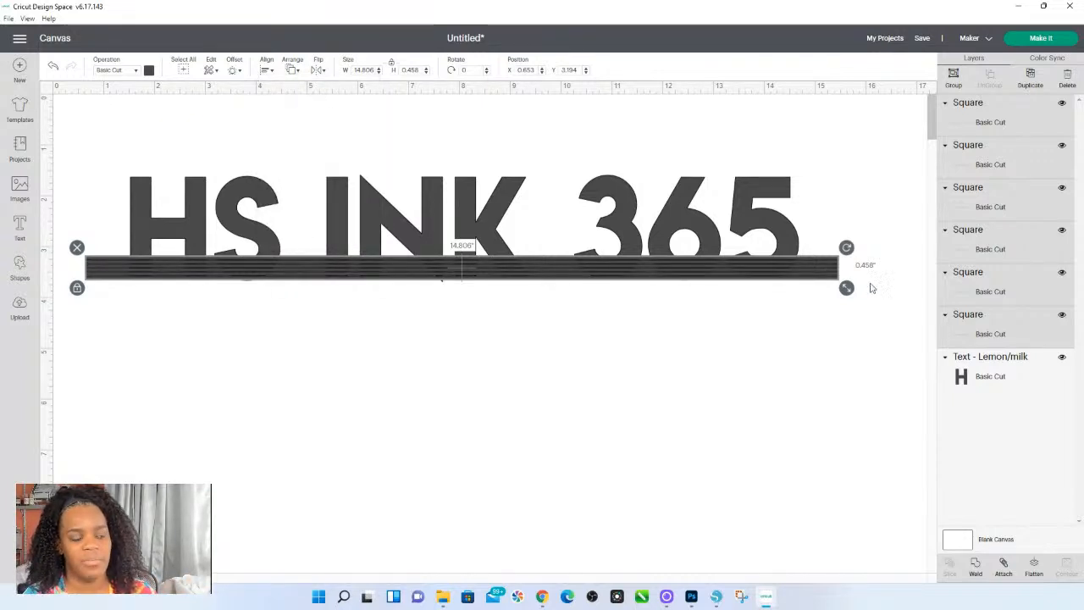
pyautogui.click(796, 318)
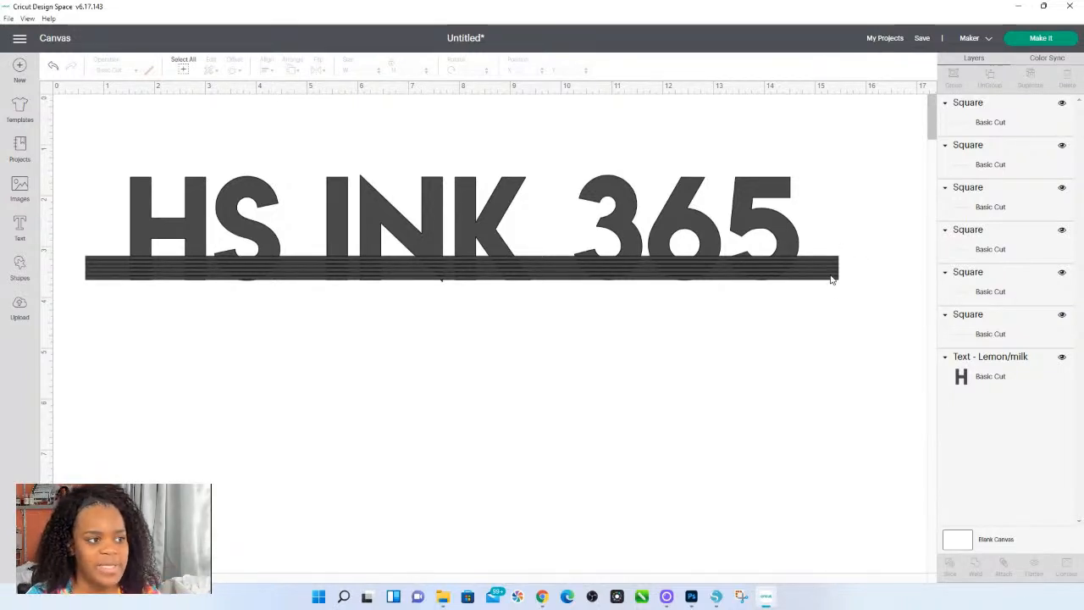
# Delete the third bar from the bottom of the stack.
pyautogui.click(832, 279)
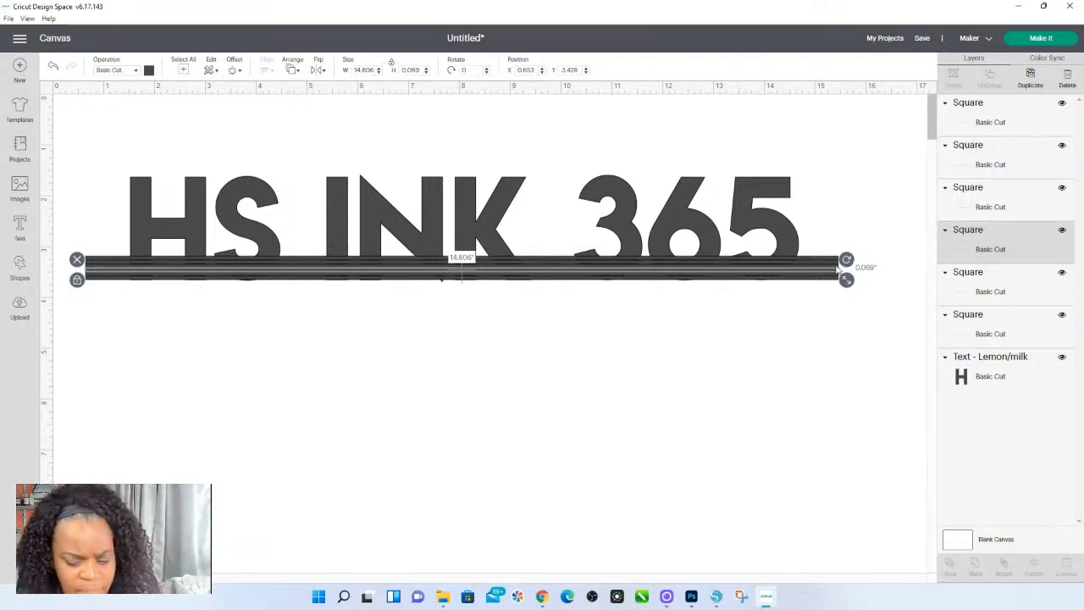
pyautogui.press('Delete')
pyautogui.click(832, 270)
pyautogui.press('Delete')
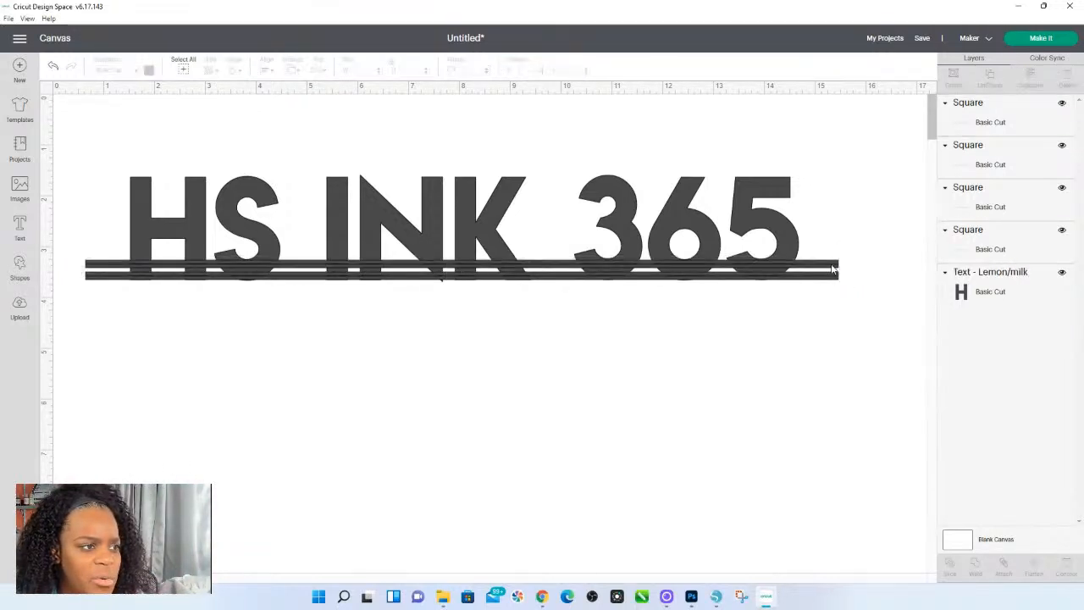
pyautogui.hotkey('ctrl', 'z')
# Delete the second bar from the top of the stack.
pyautogui.click(832, 269)
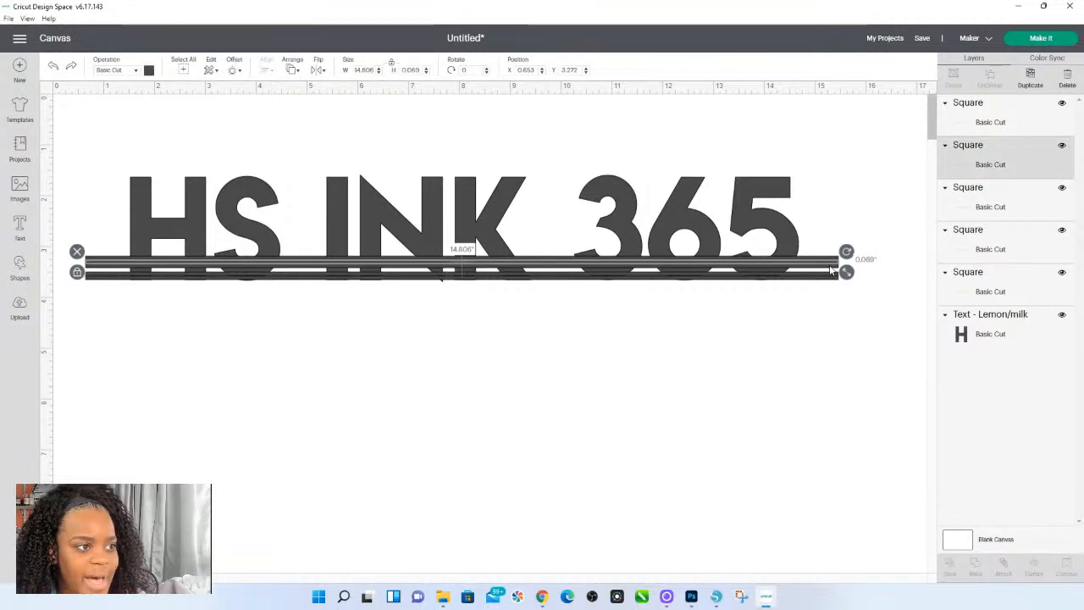
pyautogui.press('Delete')
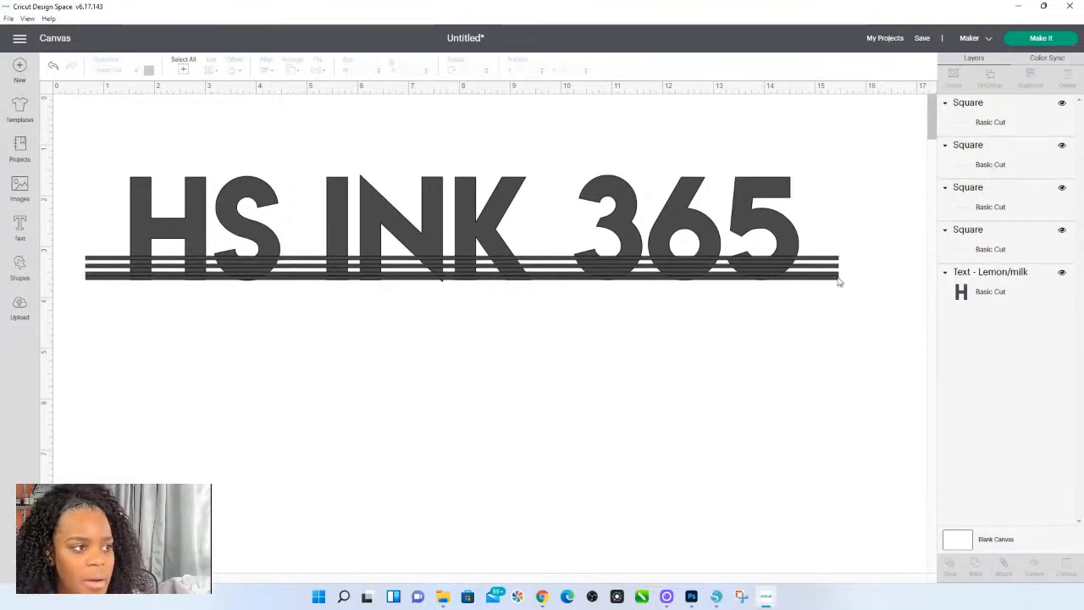
# Select the four remaining bars and distribute them vertically.
pyautogui.moveTo(862, 289); pyautogui.dragTo(826, 237)
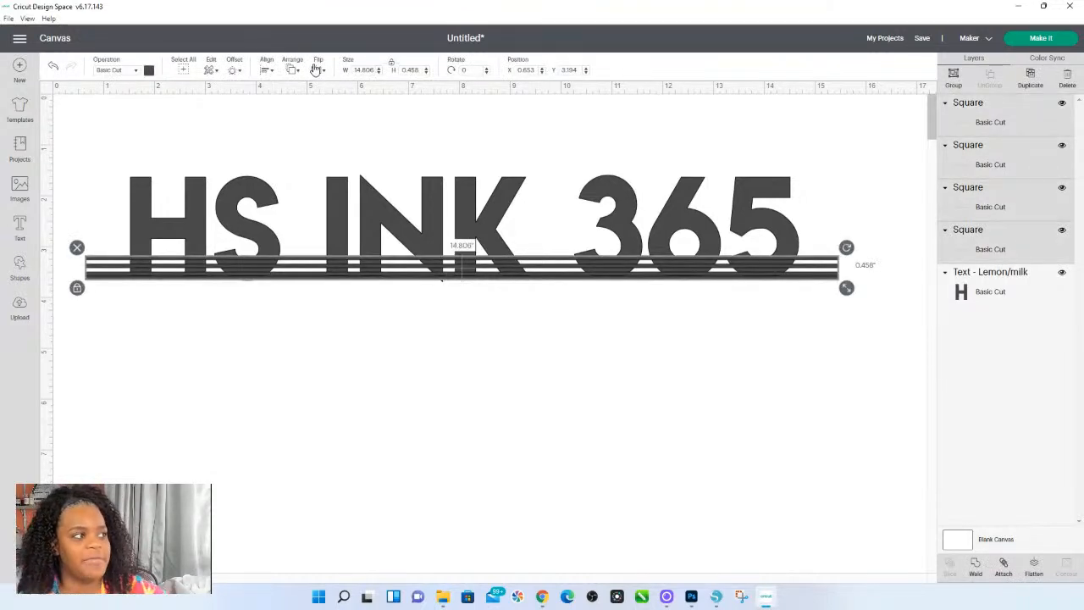
pyautogui.click(270, 73)
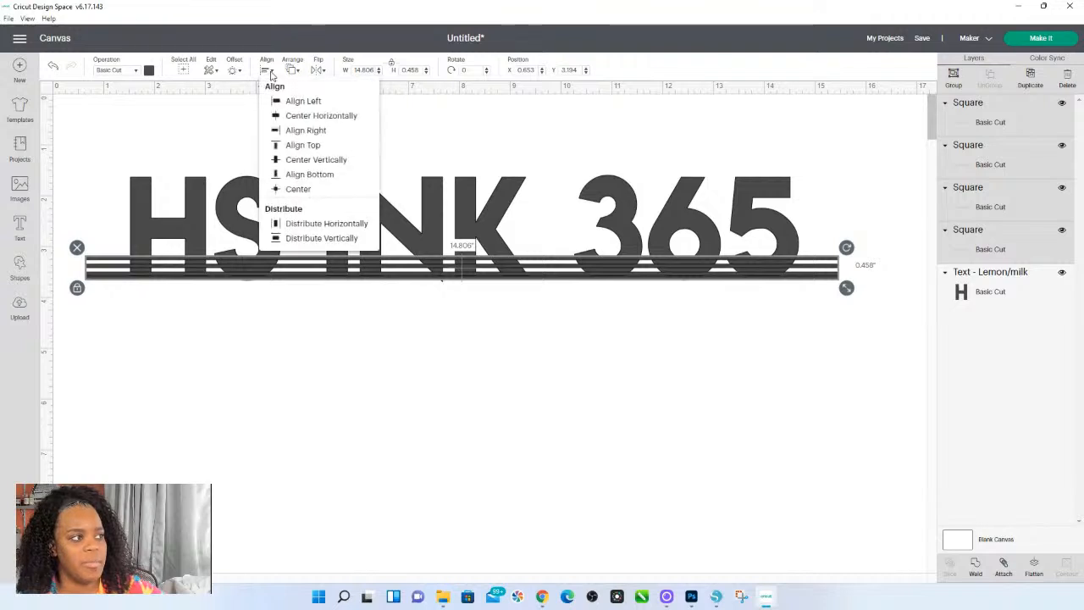
pyautogui.click(288, 239)
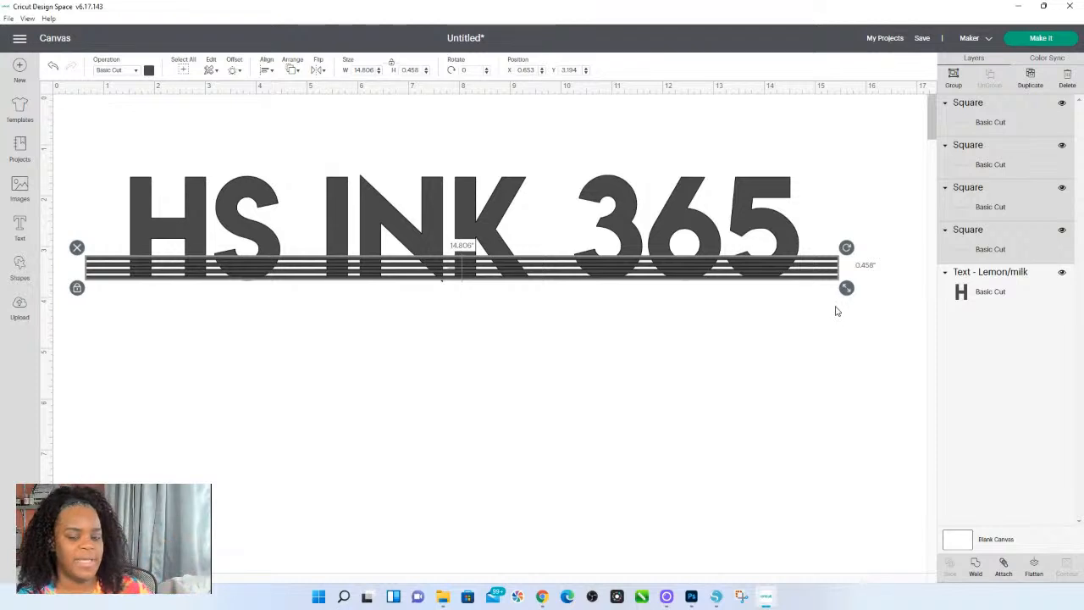
pyautogui.click(792, 313)
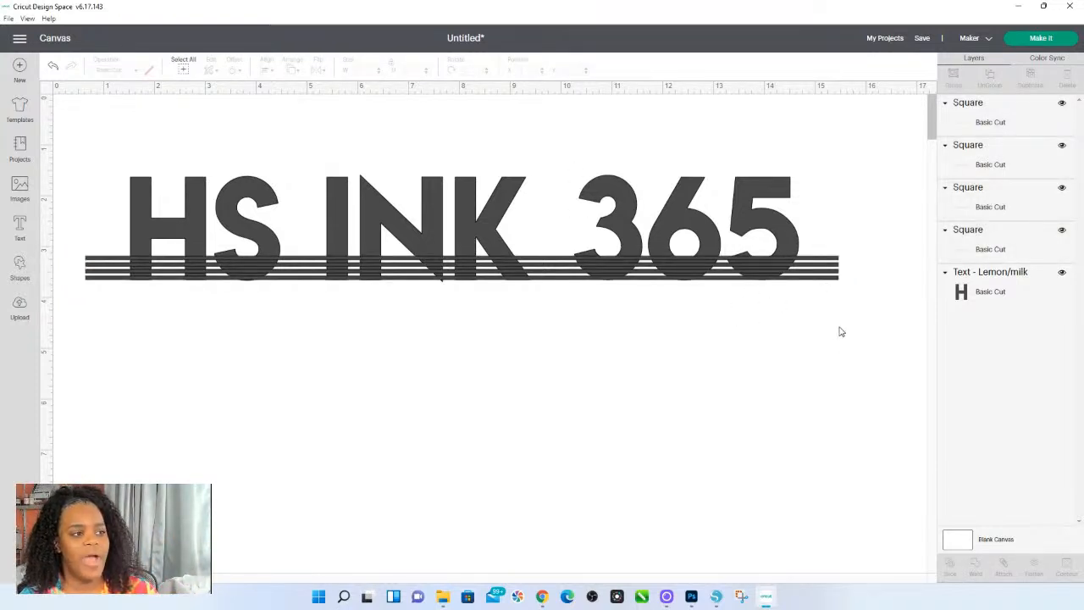
# Move the four bars up slightly over the lower letters and weld them into one shape.
pyautogui.moveTo(846, 343); pyautogui.dragTo(211, 235)
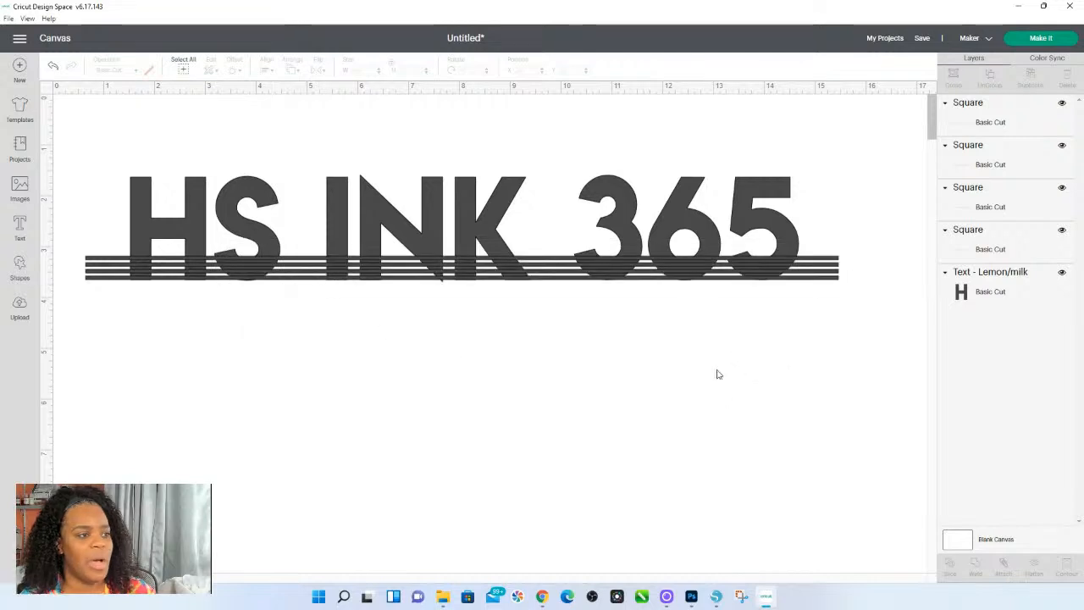
pyautogui.moveTo(813, 305); pyautogui.dragTo(828, 263)
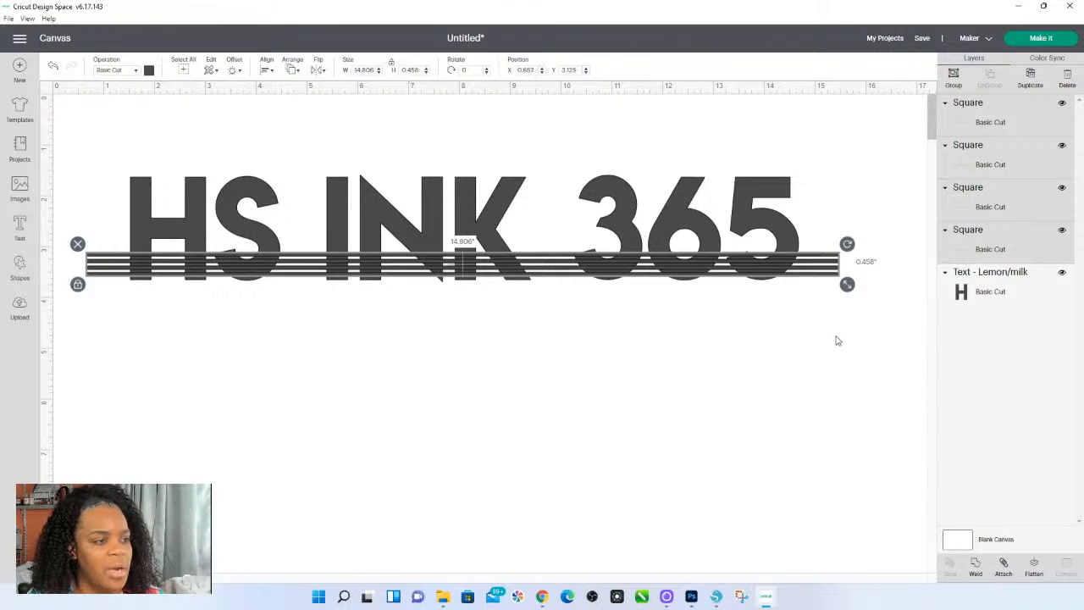
pyautogui.moveTo(837, 334); pyautogui.dragTo(100, 205)
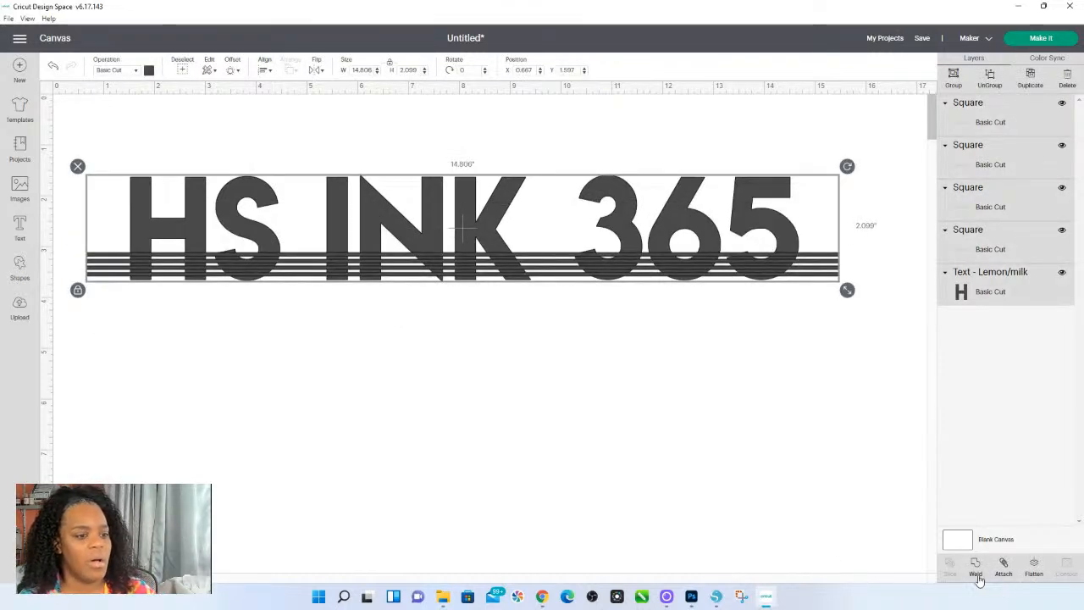
pyautogui.moveTo(870, 324); pyautogui.dragTo(825, 225)
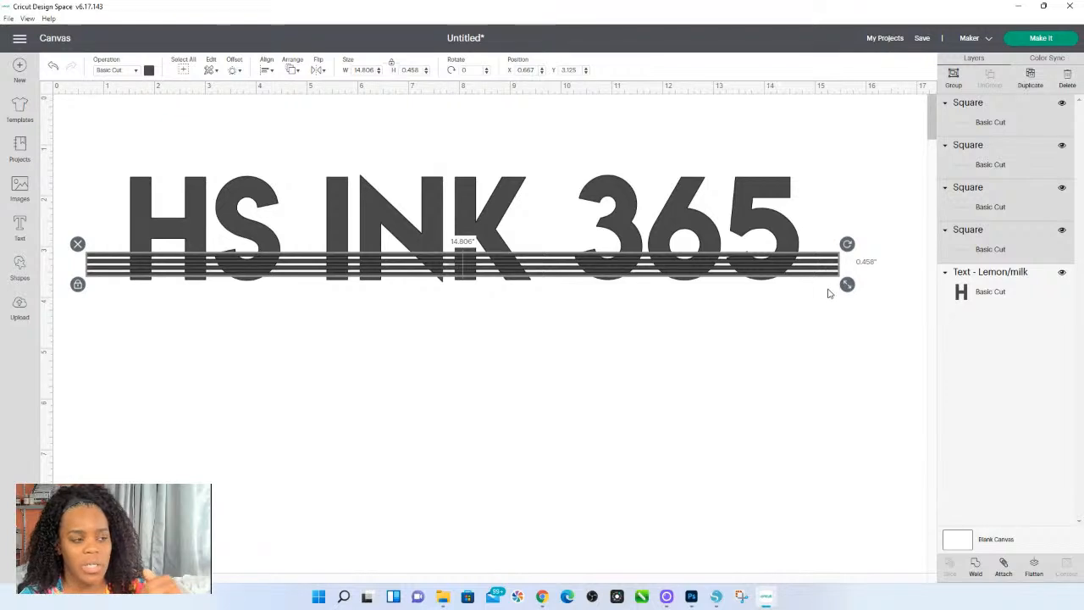
pyautogui.click(976, 567)
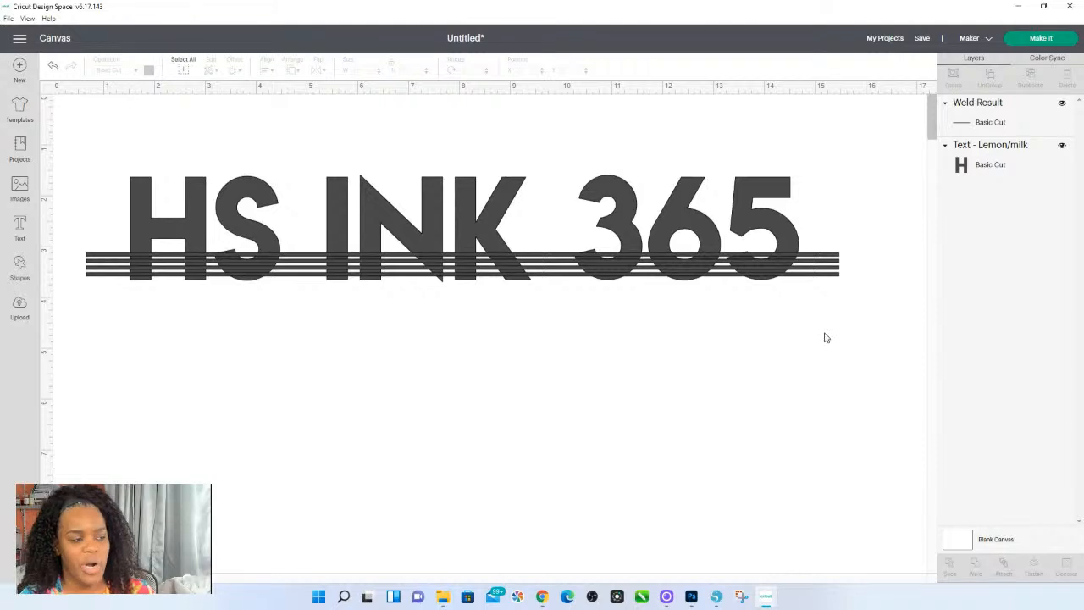
# Slice the HS INK 365 text with the welded bars and delete the leftover bar ends outside the letters.
pyautogui.moveTo(863, 340); pyautogui.dragTo(63, 150)
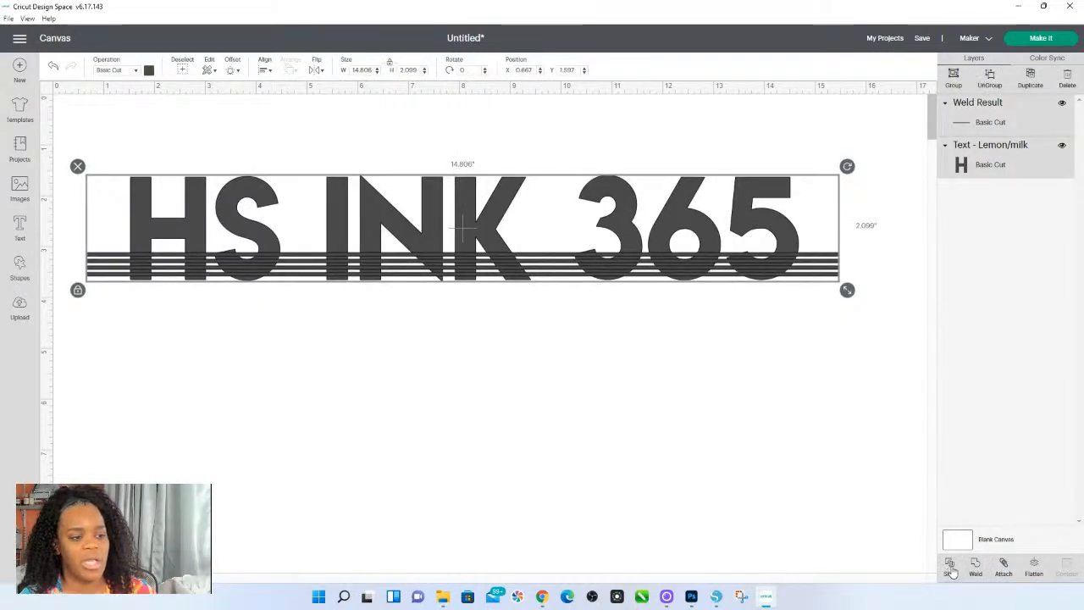
pyautogui.click(952, 571)
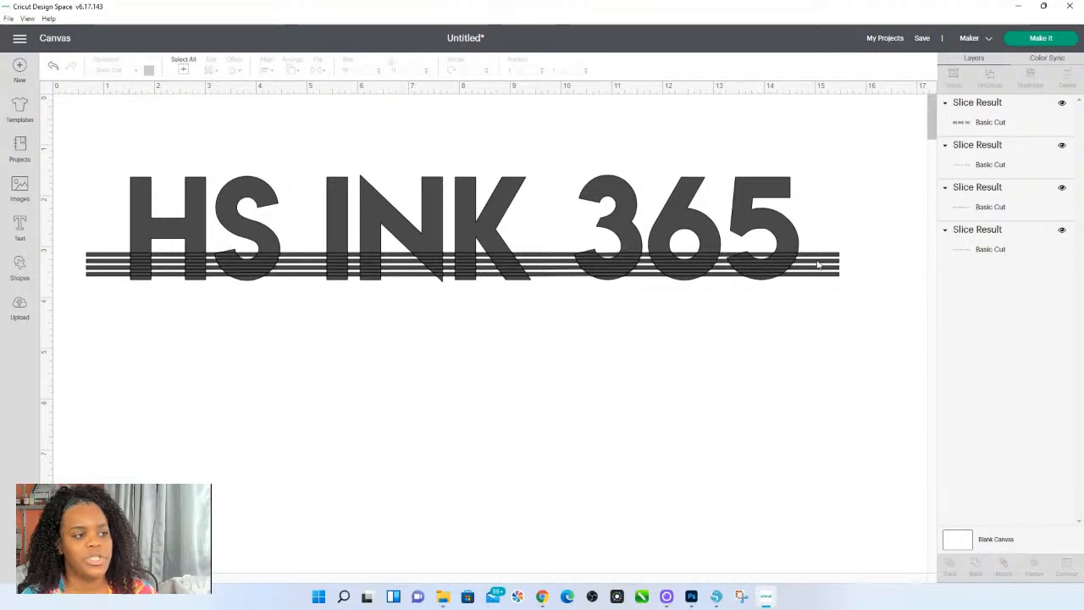
pyautogui.moveTo(98, 145); pyautogui.dragTo(821, 380)
pyautogui.press('Delete')
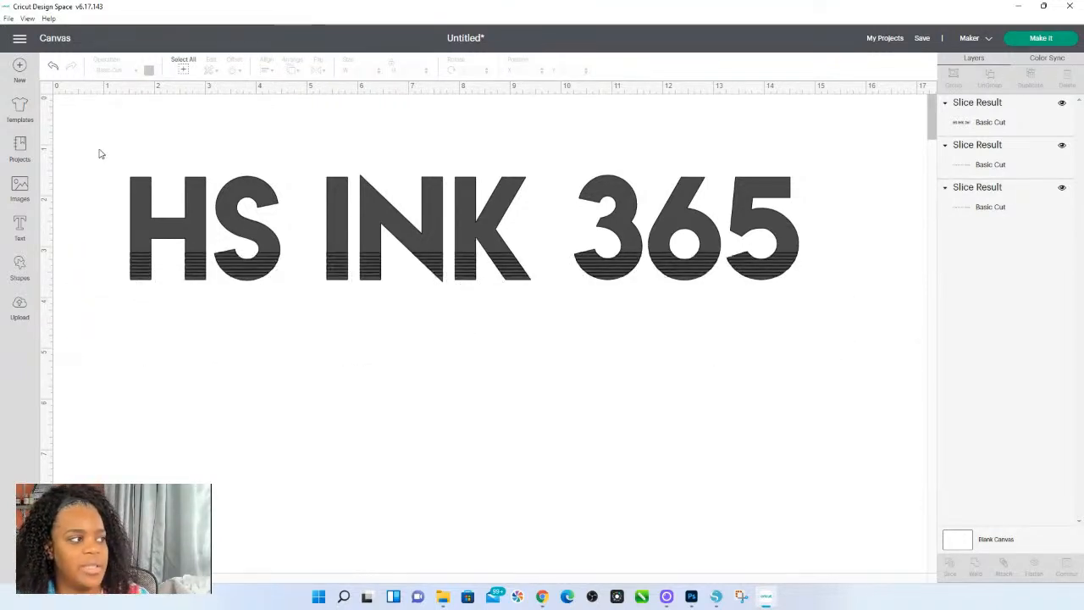
# Pull the sliced letters off the cut-out stripe pieces to delete those pieces, and reposition the striped text at about X 1.464, Y 1.75.
pyautogui.moveTo(99, 149); pyautogui.dragTo(857, 235)
pyautogui.moveTo(780, 246); pyautogui.dragTo(779, 168)
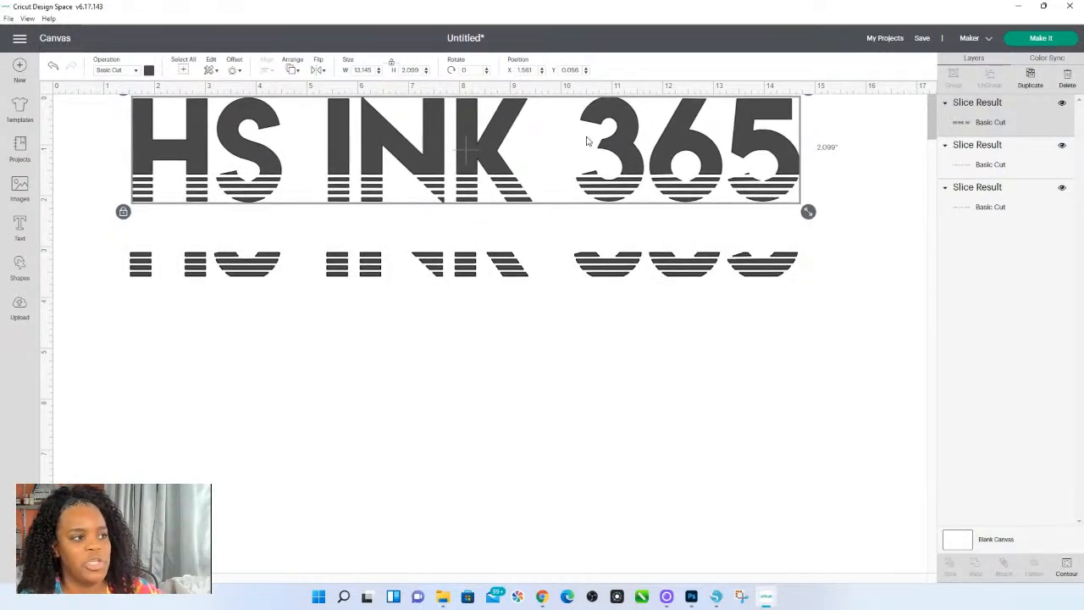
pyautogui.moveTo(105, 247); pyautogui.dragTo(837, 317)
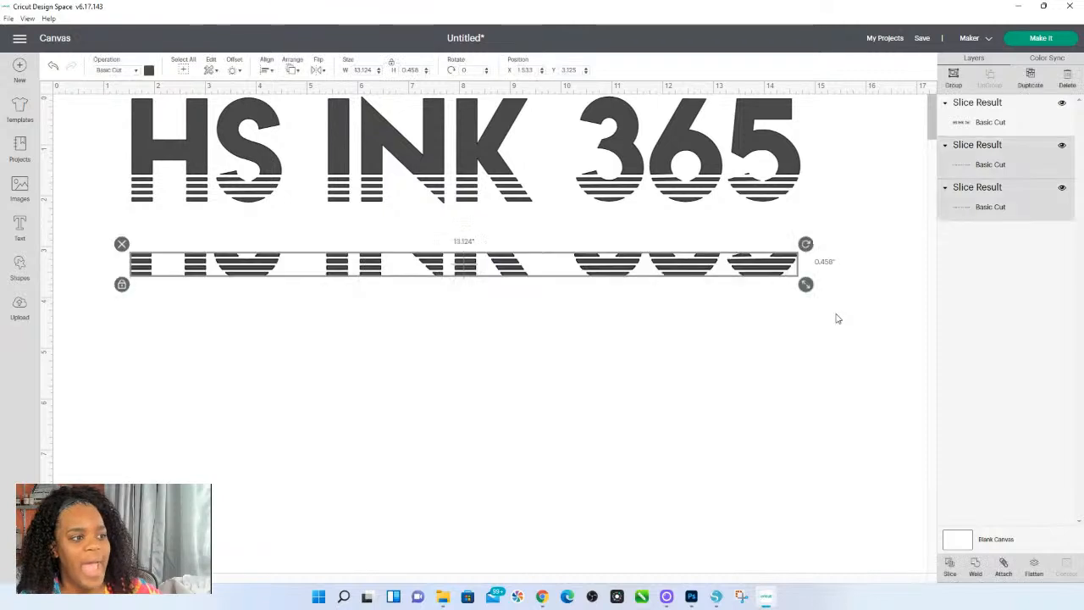
pyautogui.press('Delete')
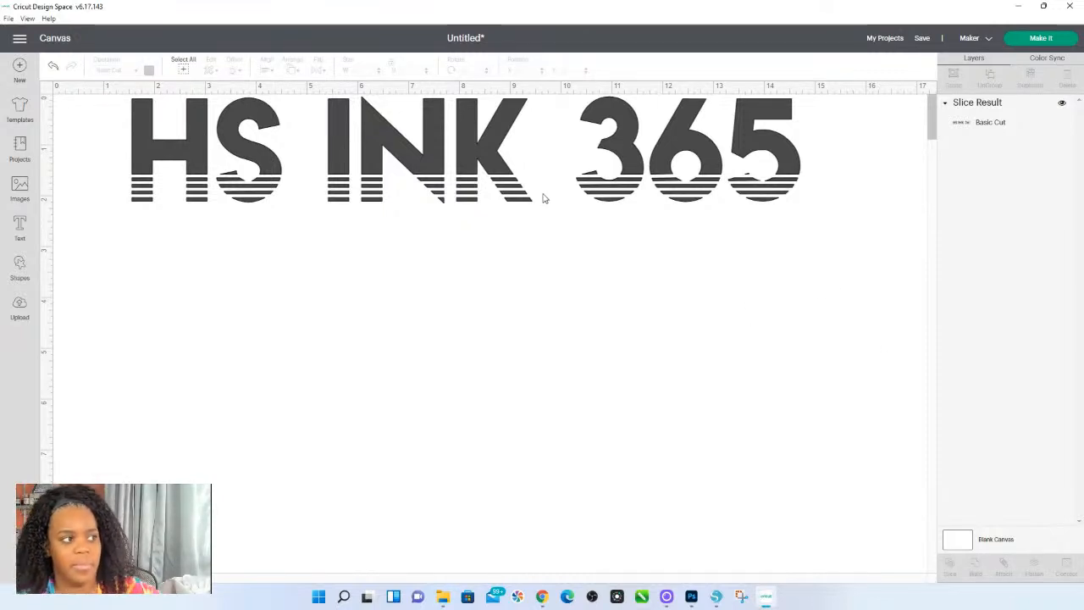
pyautogui.moveTo(814, 247); pyautogui.dragTo(83, 104)
pyautogui.moveTo(170, 145); pyautogui.dragTo(169, 236)
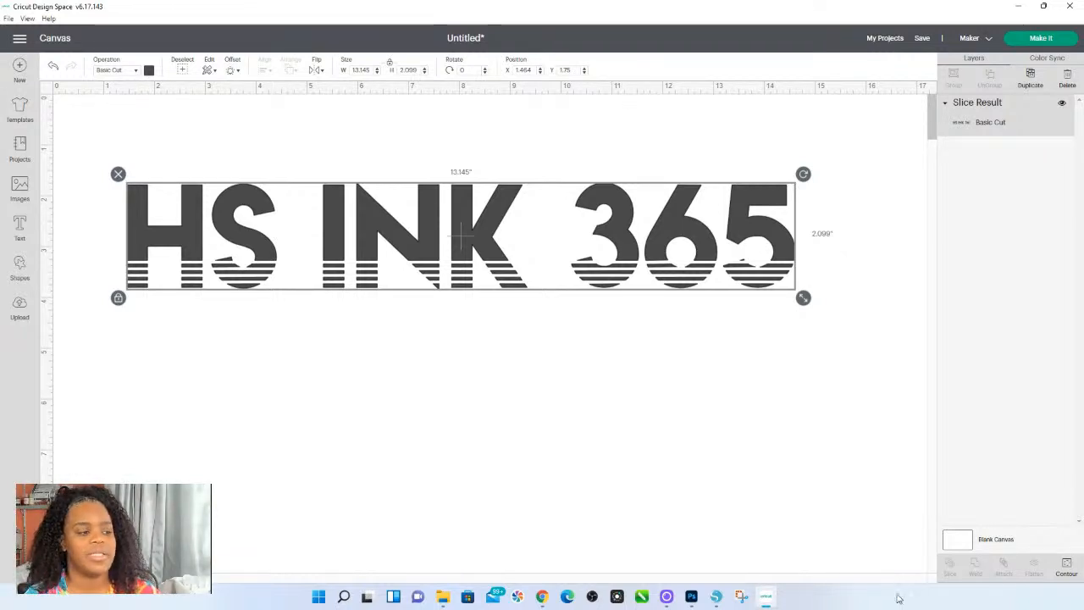
# In Silhouette Studio, draw a thin bar about 15.56 by 0.08 in across the base of the upper HSINK365 text and fill it orange.
pyautogui.moveTo(717, 599)
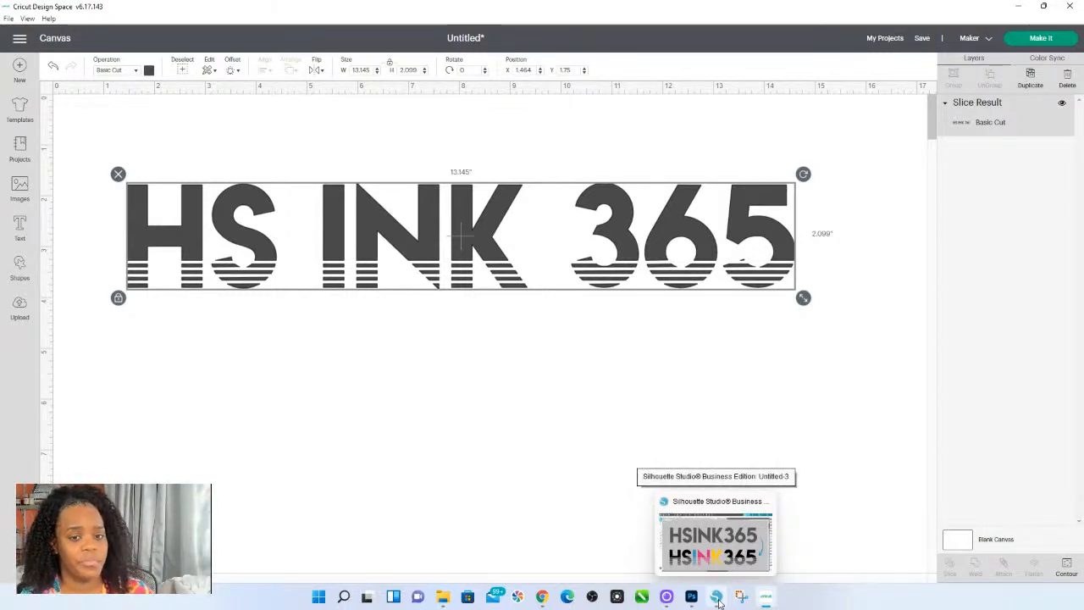
pyautogui.click(715, 542)
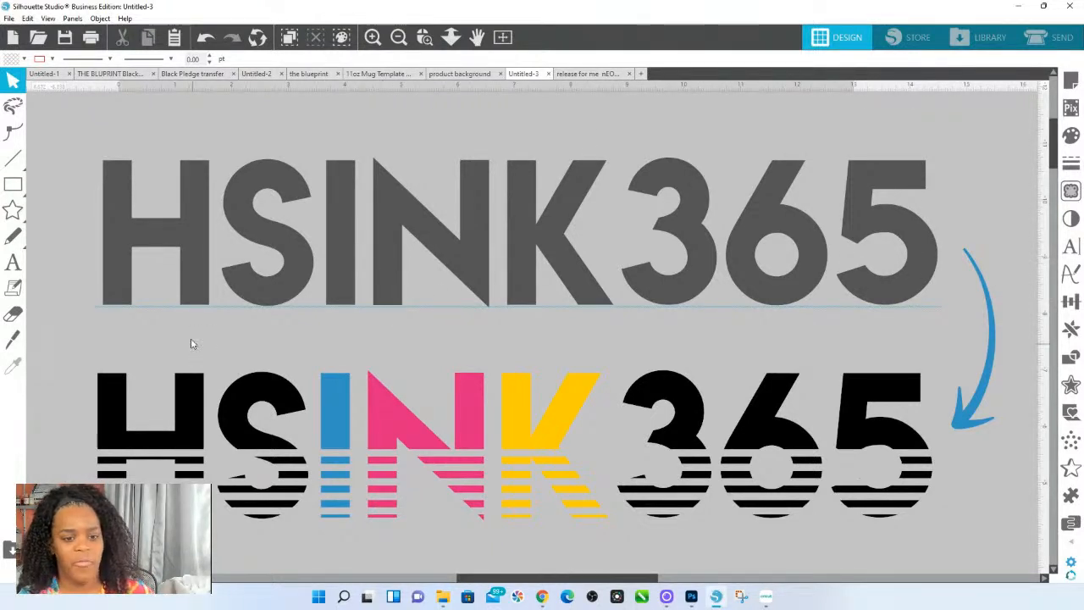
pyautogui.moveTo(19, 190)
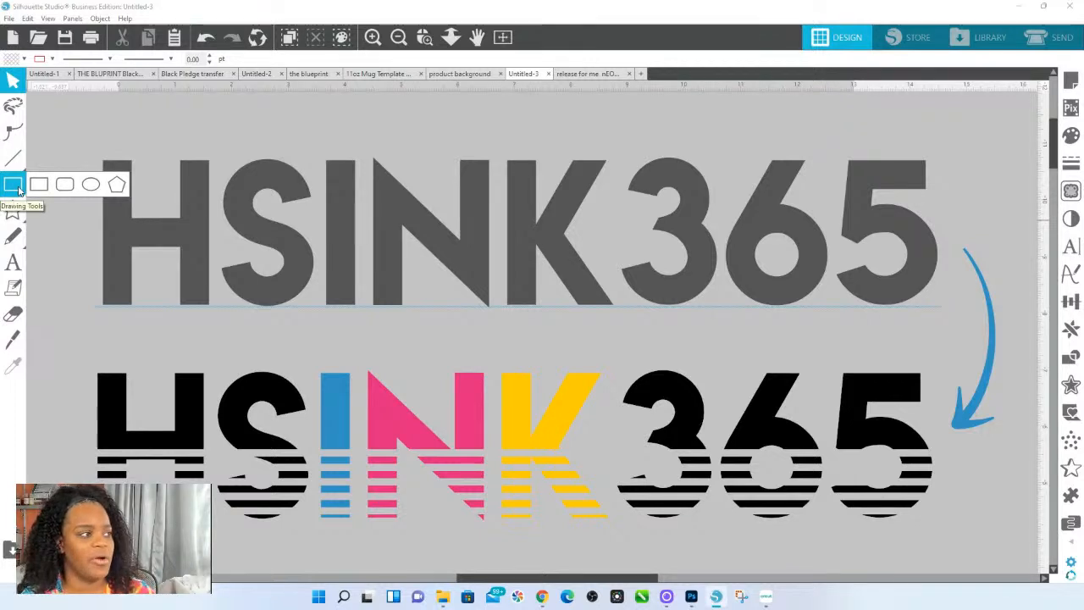
pyautogui.click(39, 184)
pyautogui.moveTo(81, 289); pyautogui.dragTo(962, 307)
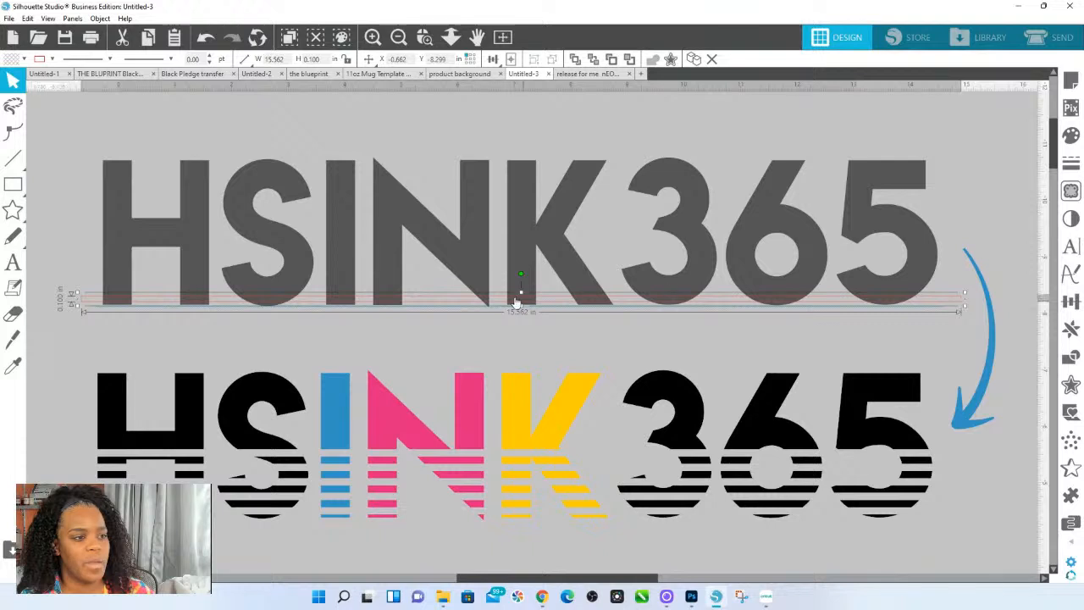
pyautogui.moveTo(521, 293); pyautogui.dragTo(521, 295)
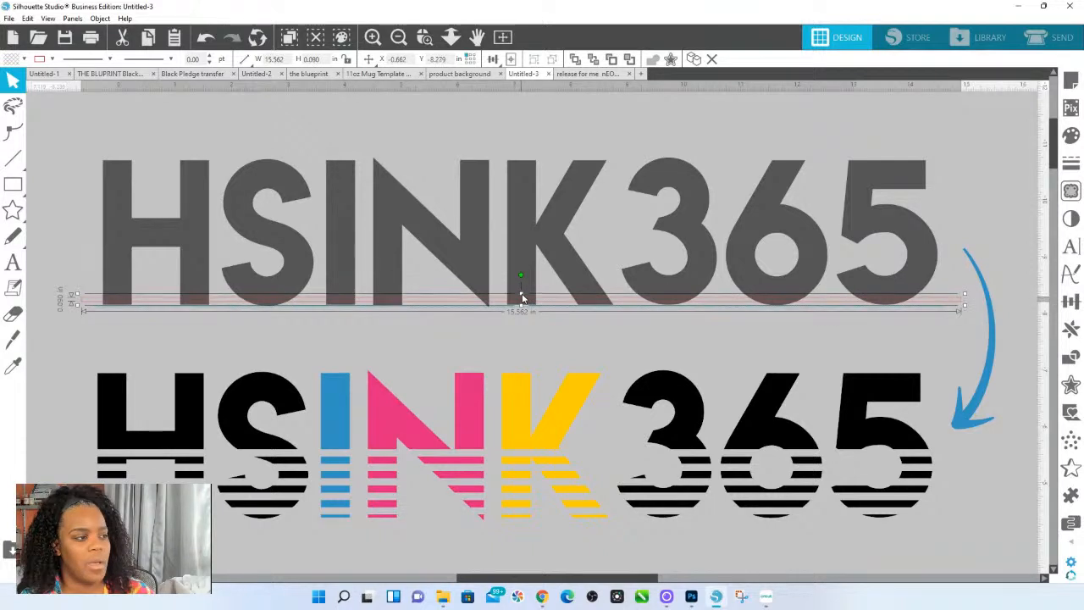
pyautogui.click(1069, 138)
pyautogui.click(995, 194)
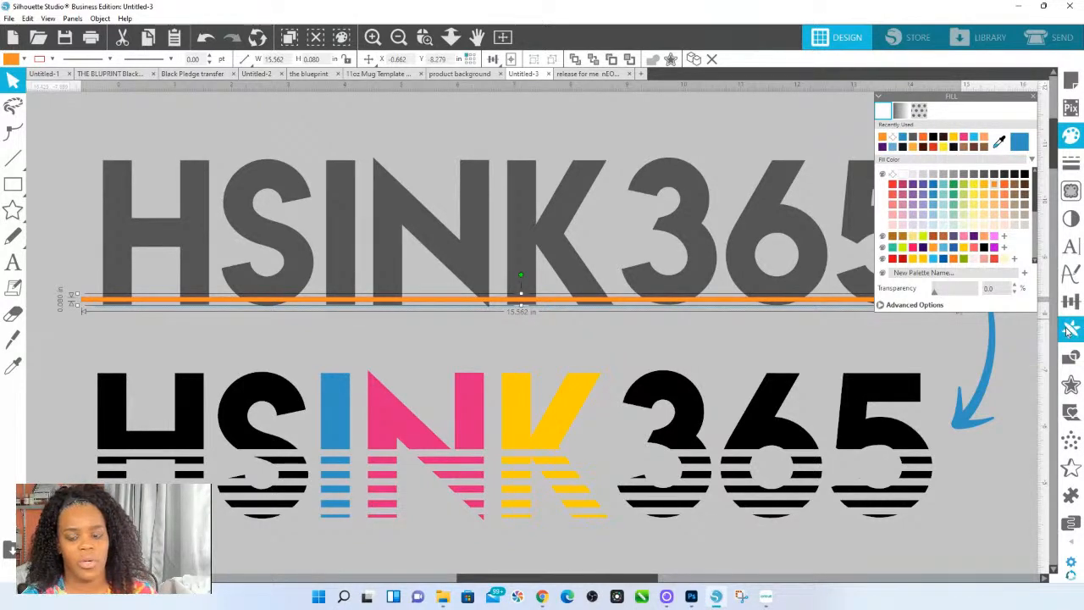
# Move the orange bar up to just below the middle of the letters and replicate it twice with Column of Four.
pyautogui.click(1068, 331)
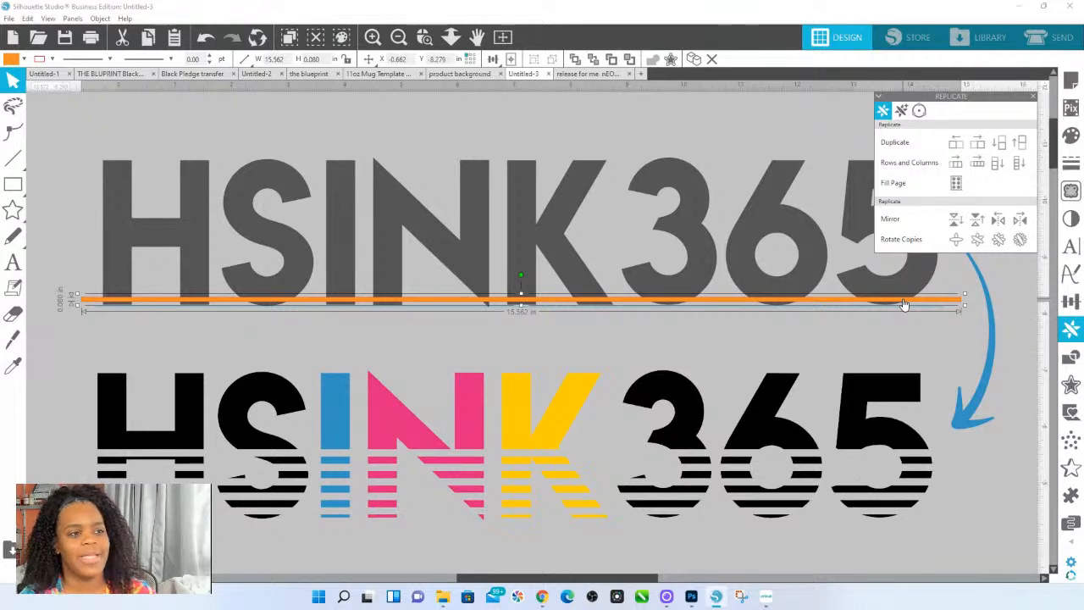
pyautogui.moveTo(904, 304); pyautogui.dragTo(901, 259)
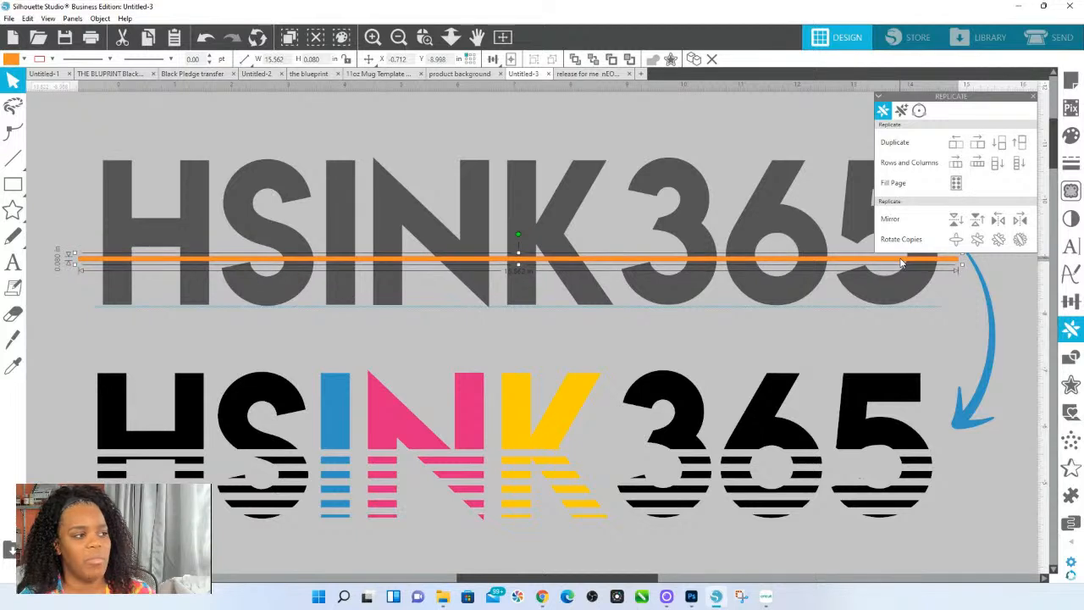
pyautogui.click(1016, 169)
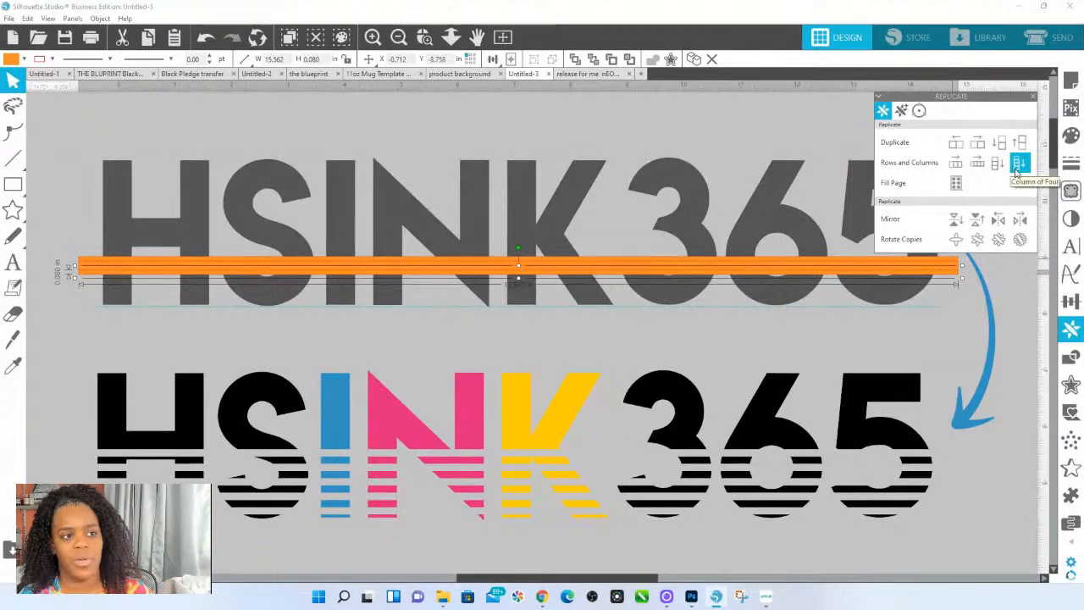
pyautogui.click(1016, 170)
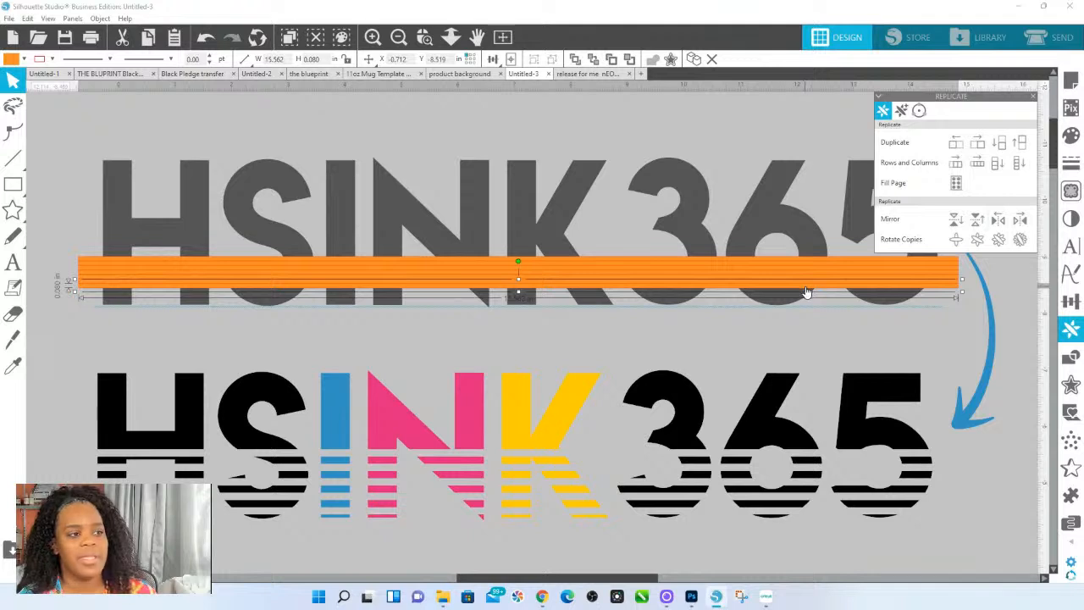
# Move the lowest orange bar down to the base of the letters and space all the orange bars evenly in the vertical direction.
pyautogui.click(885, 309)
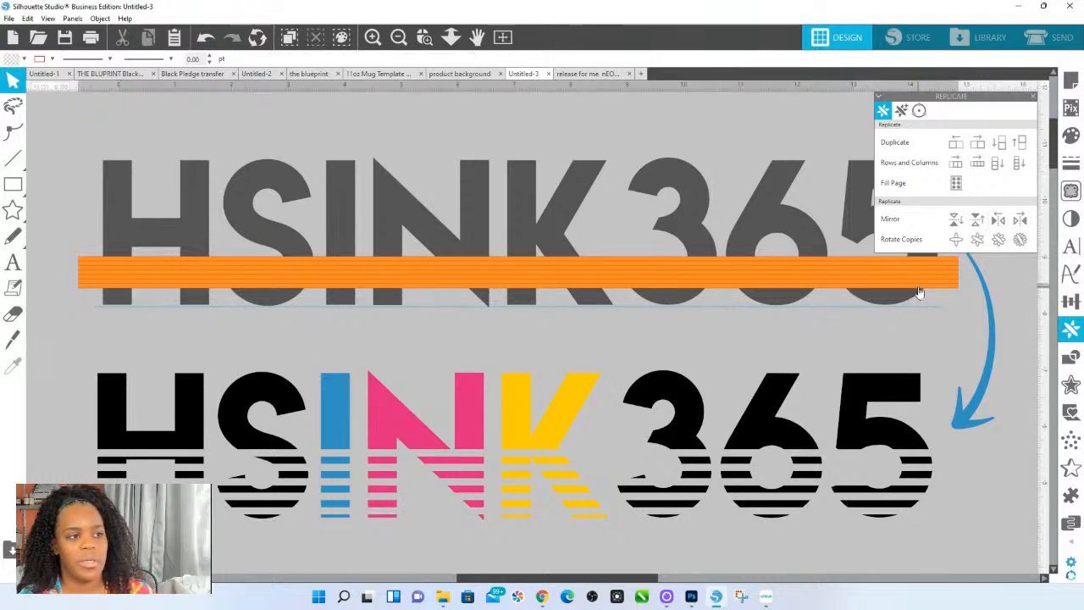
pyautogui.moveTo(918, 292); pyautogui.dragTo(919, 305)
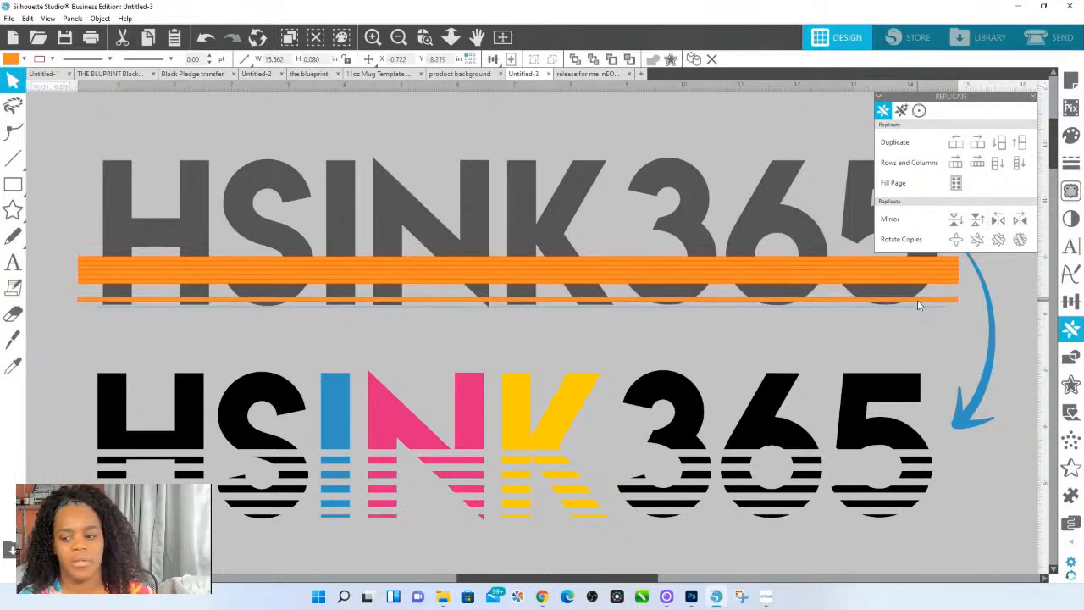
pyautogui.click(963, 324)
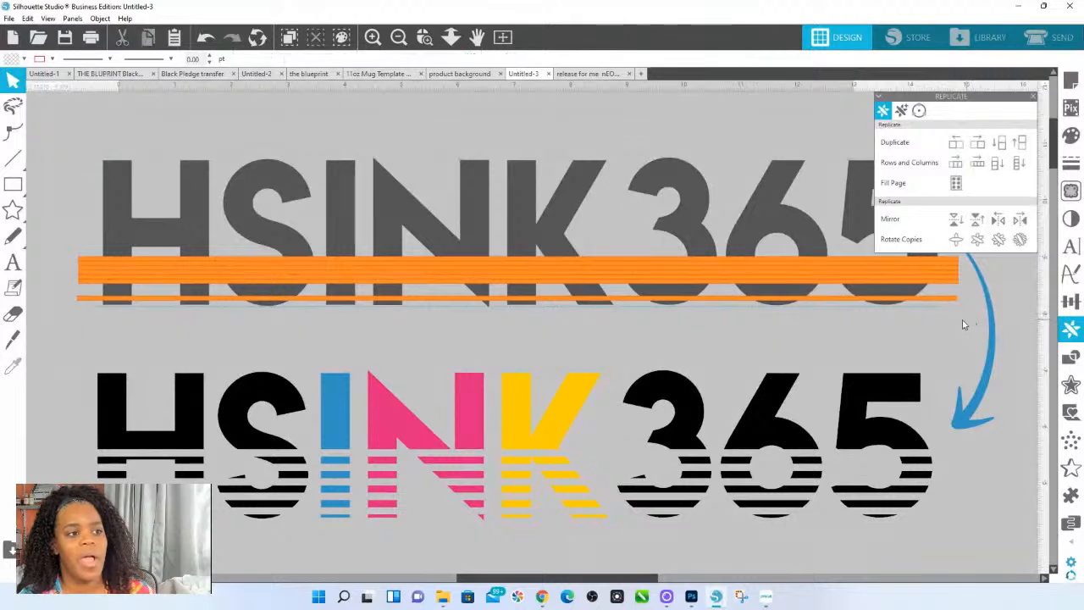
pyautogui.moveTo(959, 332); pyautogui.dragTo(955, 263)
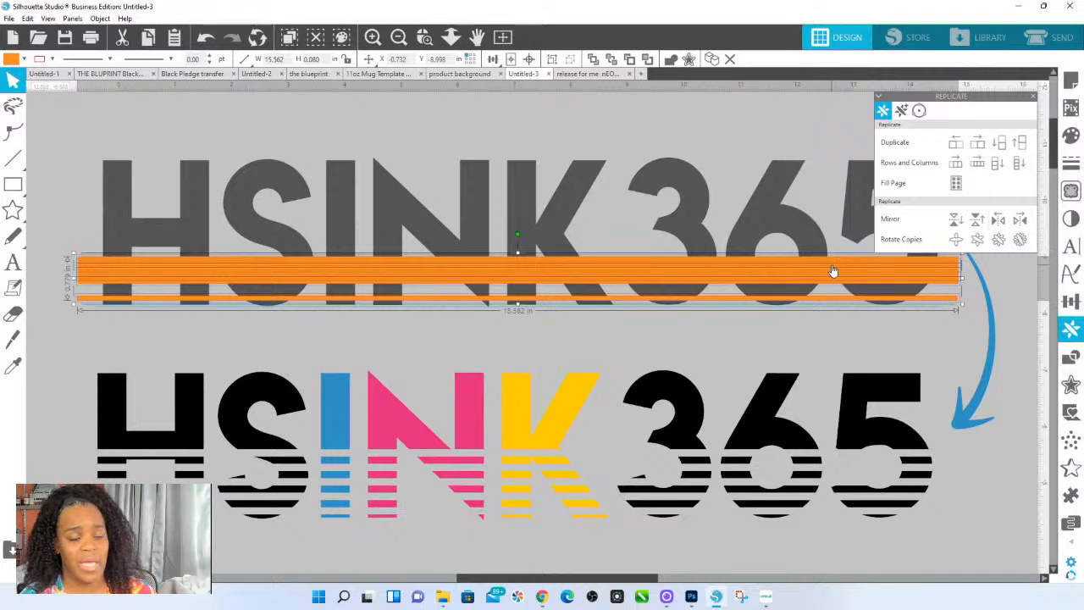
pyautogui.click(1073, 303)
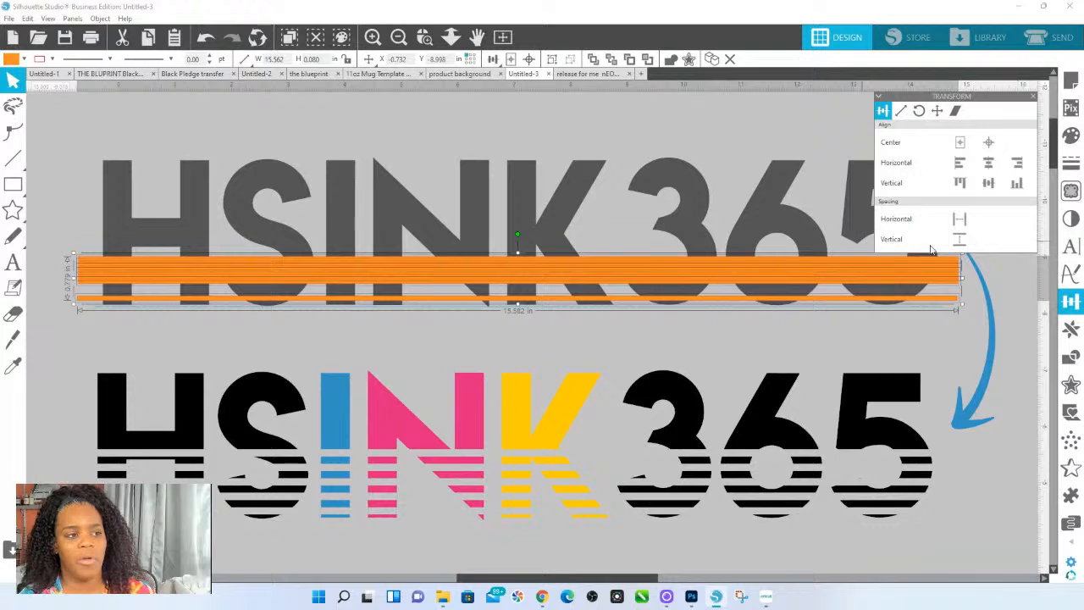
pyautogui.click(961, 244)
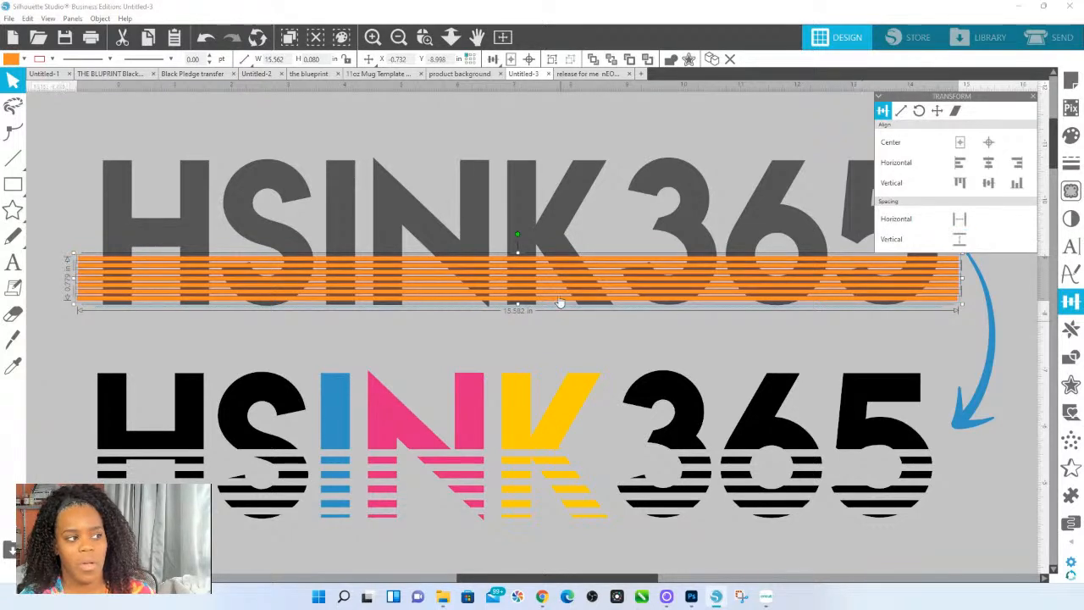
pyautogui.click(108, 142)
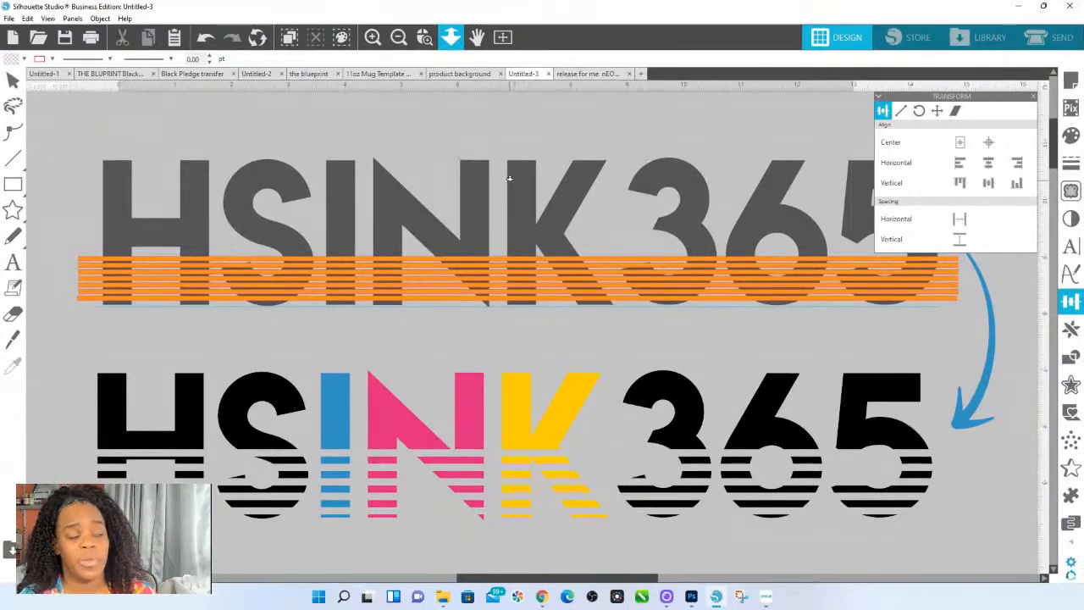
# Duplicate the gray HSINK365 text together with its orange bars and move the copy above the original.
pyautogui.click(451, 37)
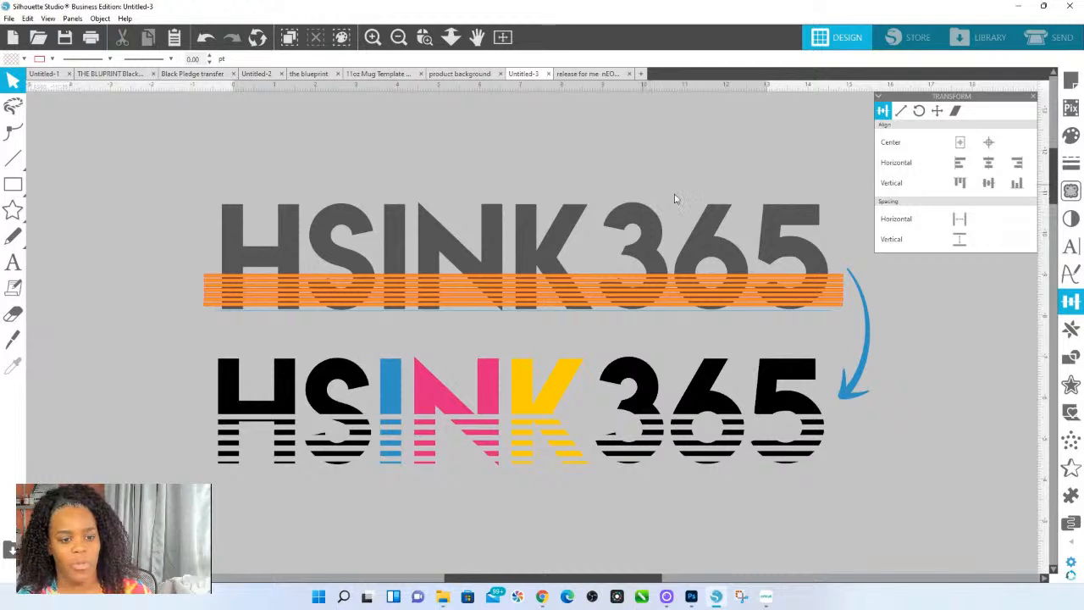
pyautogui.click(626, 203)
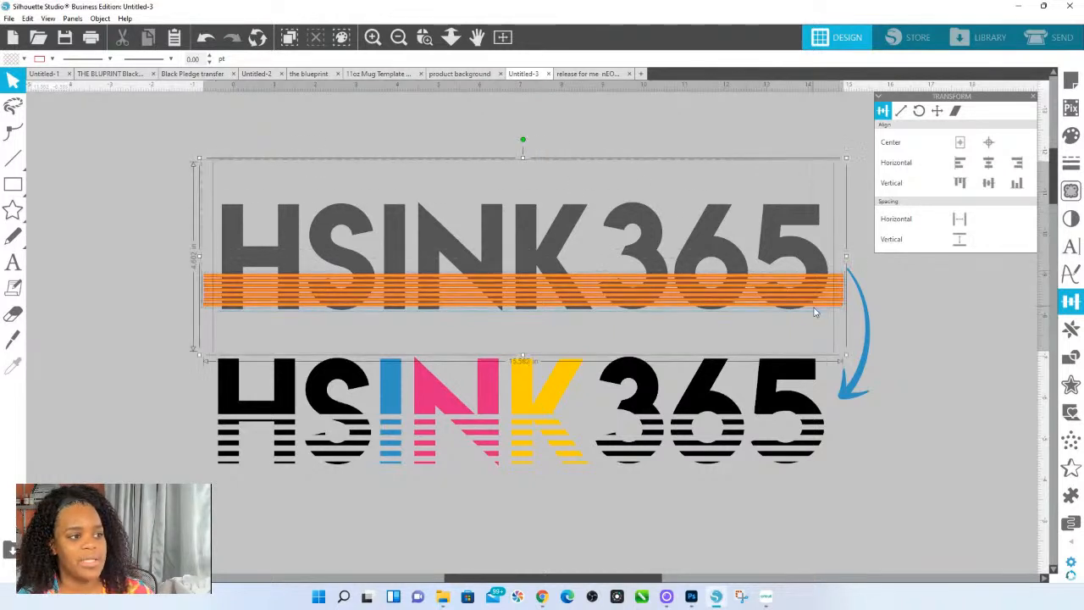
pyautogui.rightClick(803, 302)
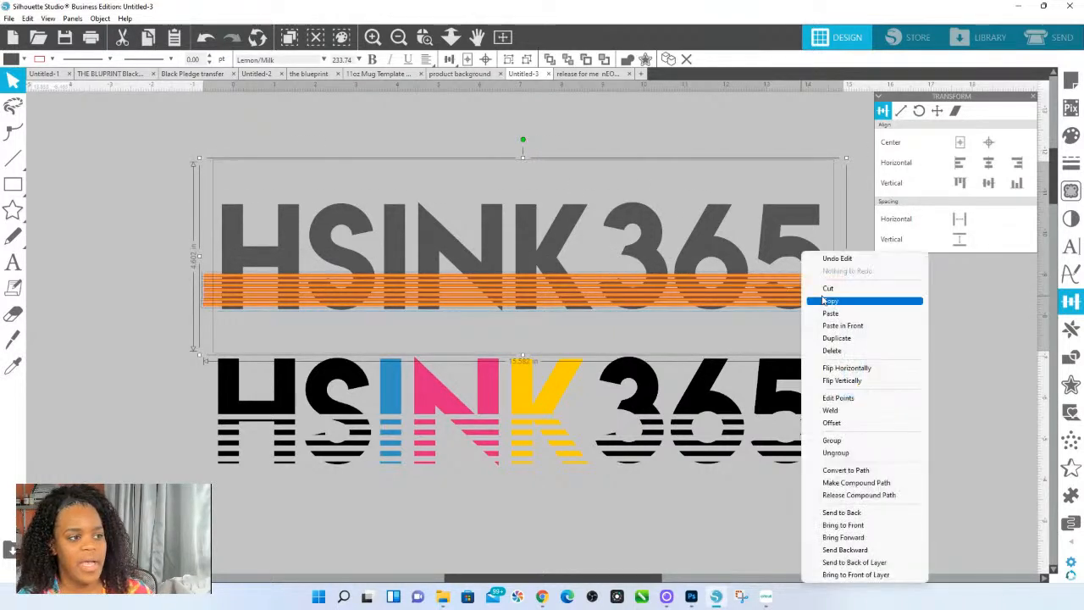
pyautogui.click(839, 337)
pyautogui.moveTo(779, 314); pyautogui.dragTo(745, 78)
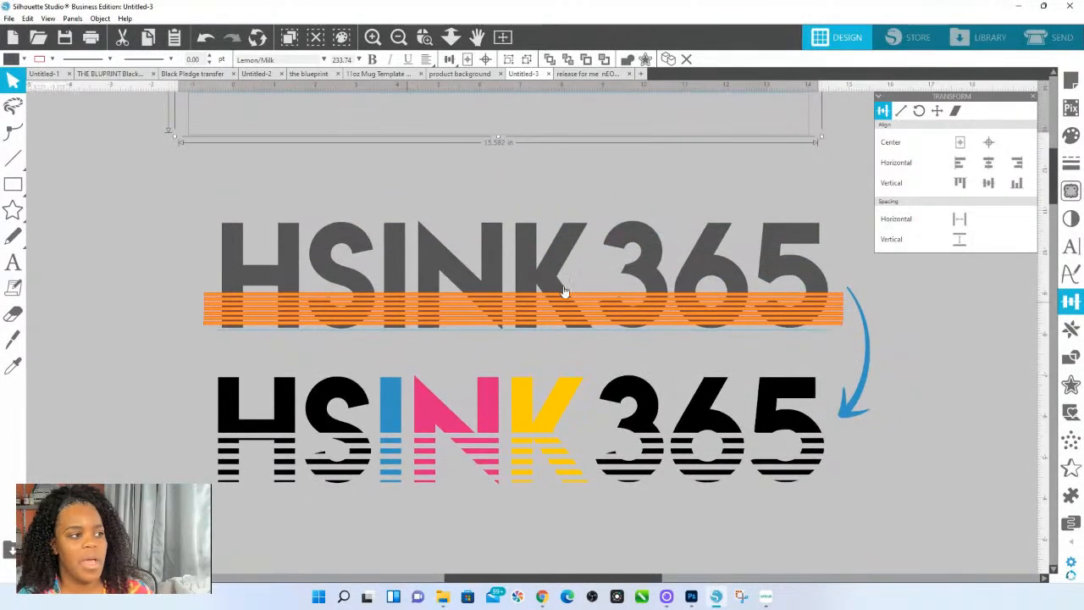
# Select the original gray HSINK365 text with all its orange bars and subtract the bars from the letters.
pyautogui.moveTo(163, 203); pyautogui.dragTo(646, 252)
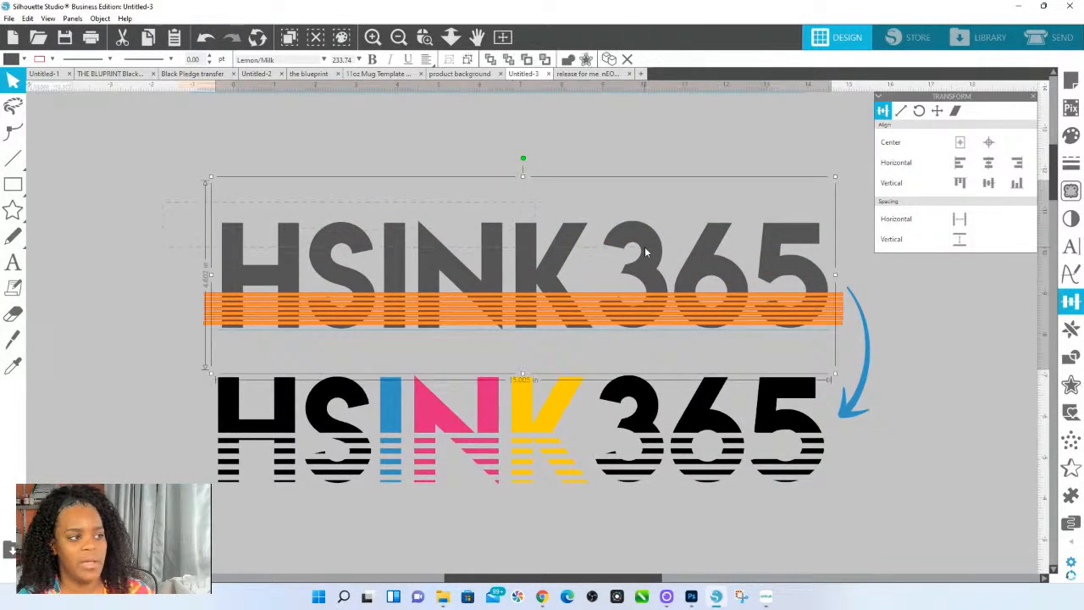
pyautogui.click(189, 193)
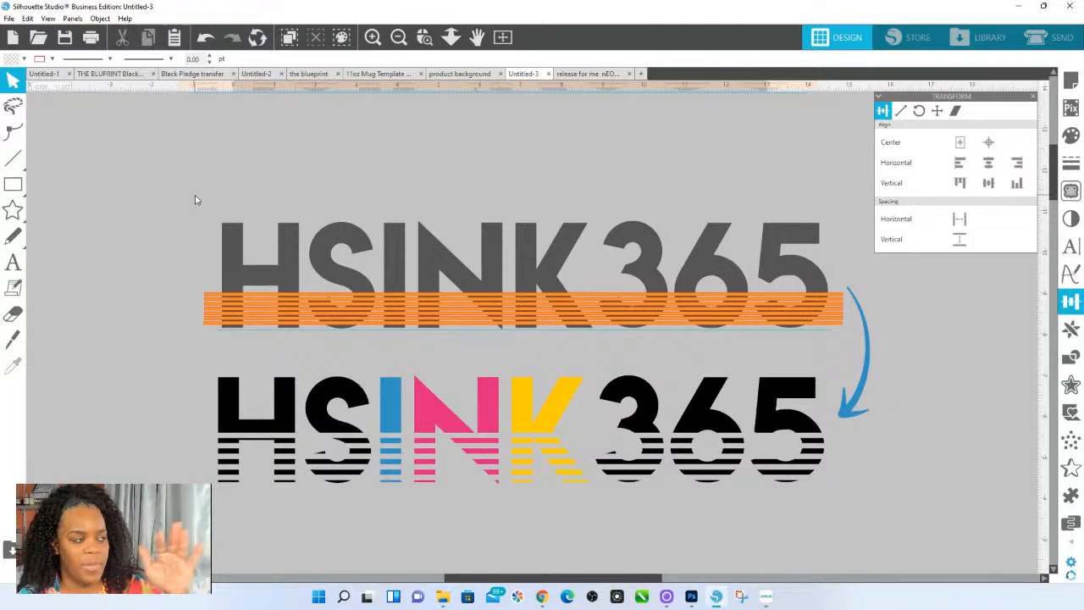
pyautogui.moveTo(189, 194); pyautogui.dragTo(280, 193)
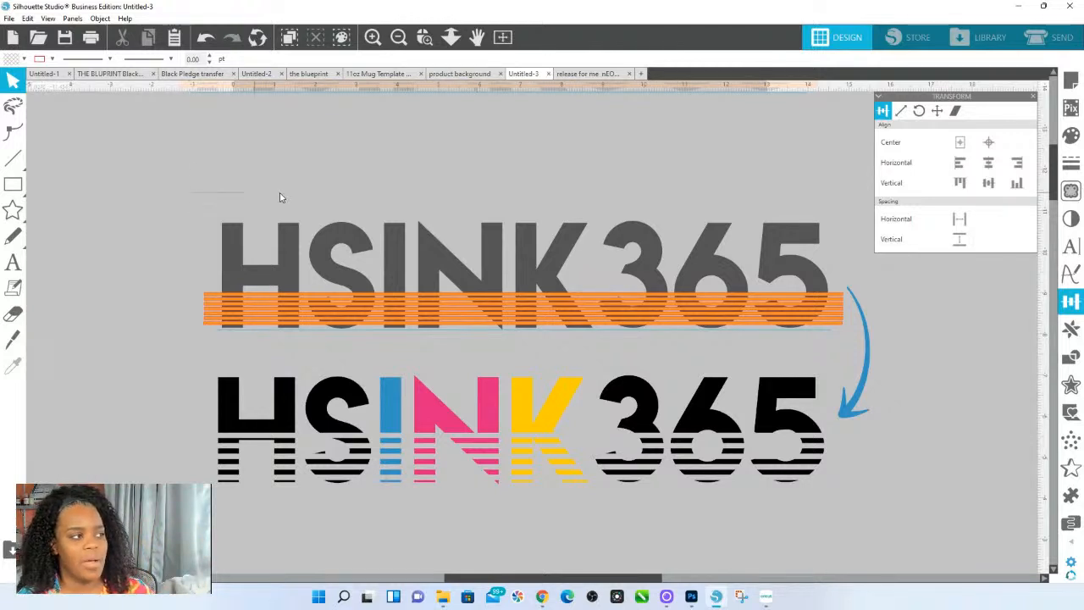
pyautogui.moveTo(436, 205); pyautogui.dragTo(807, 335)
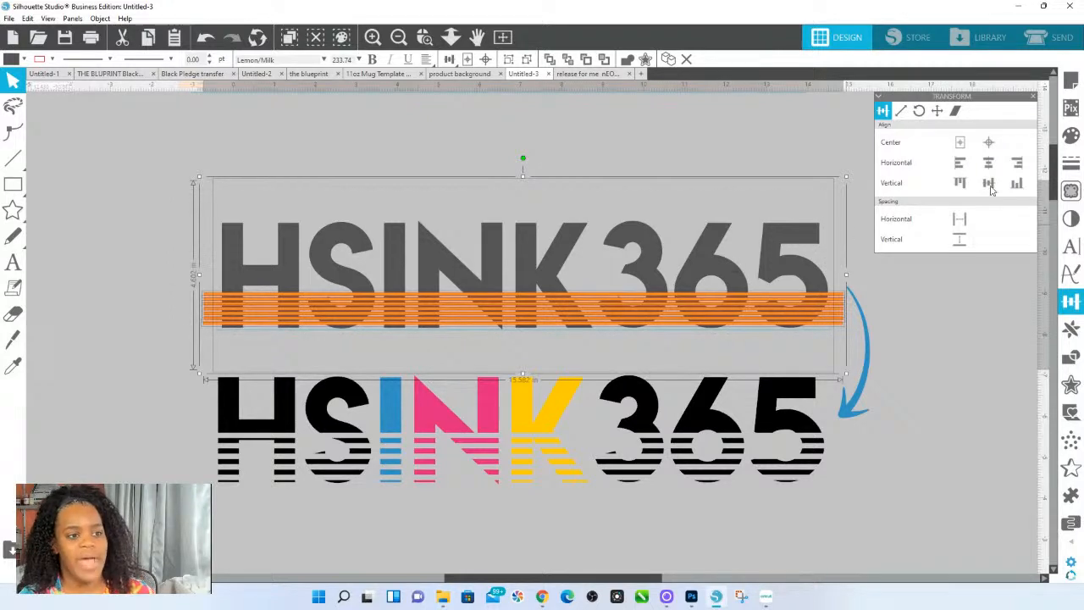
pyautogui.click(1071, 359)
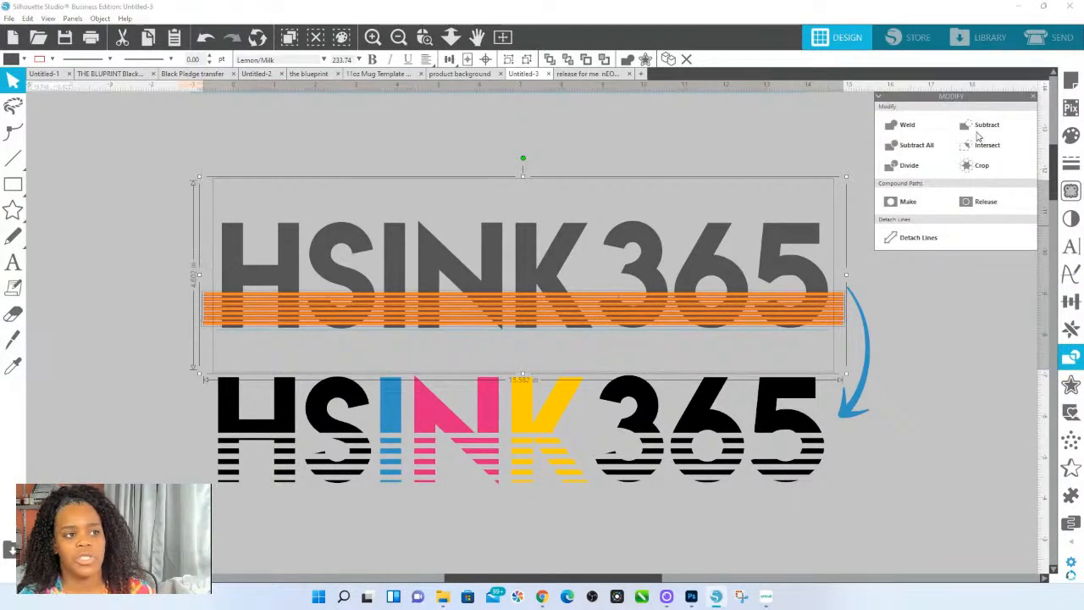
pyautogui.click(986, 127)
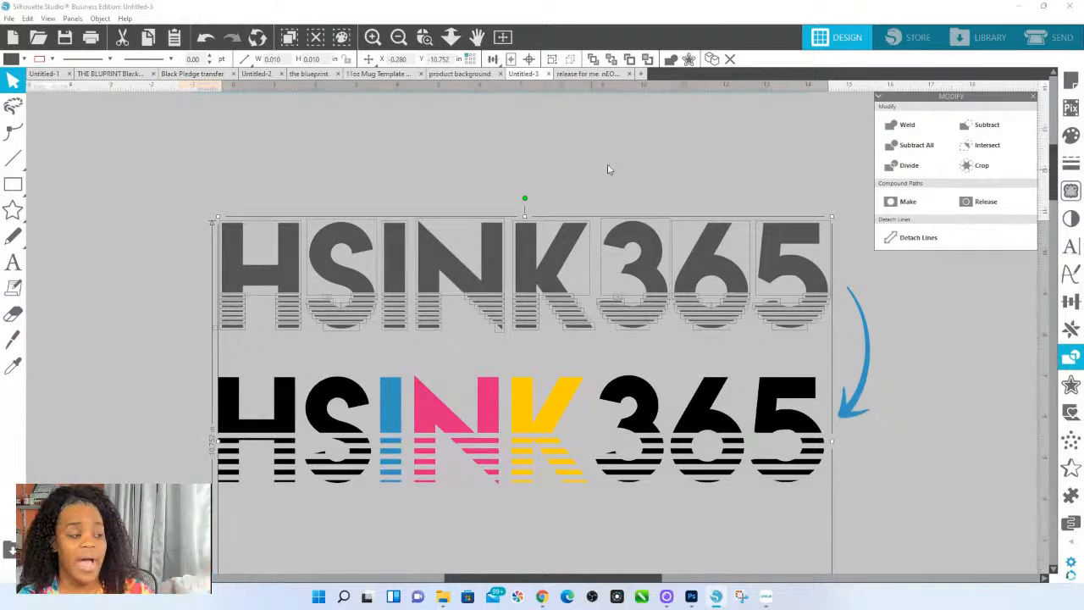
pyautogui.click(666, 163)
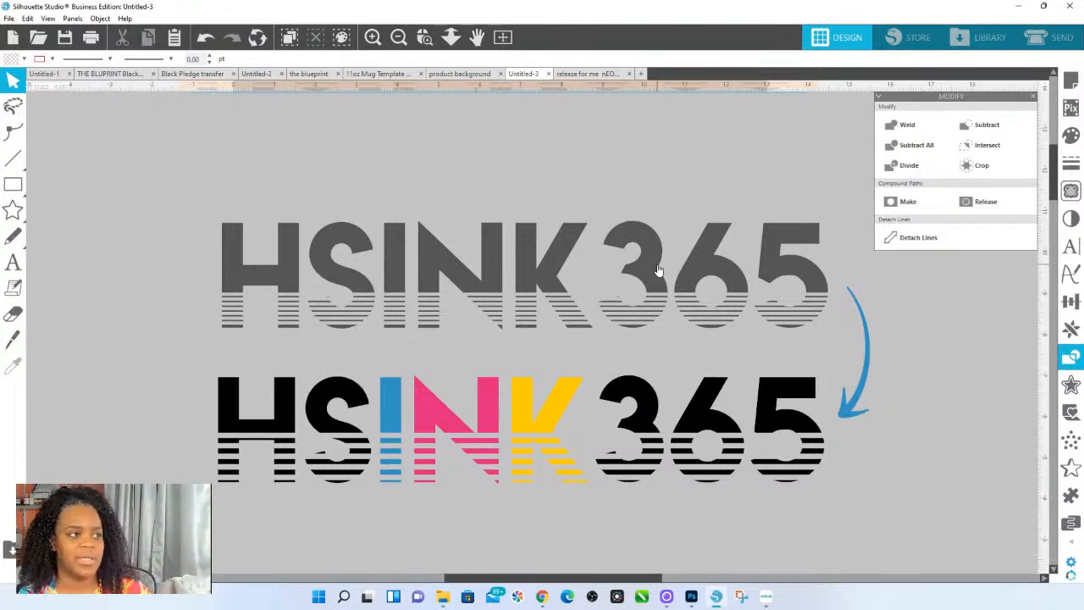
# Duplicate the upper HSINK365 text with its orange bars and move that copy off to its left as a spare.
pyautogui.scroll(4, 508, 177)
pyautogui.click(222, 153)
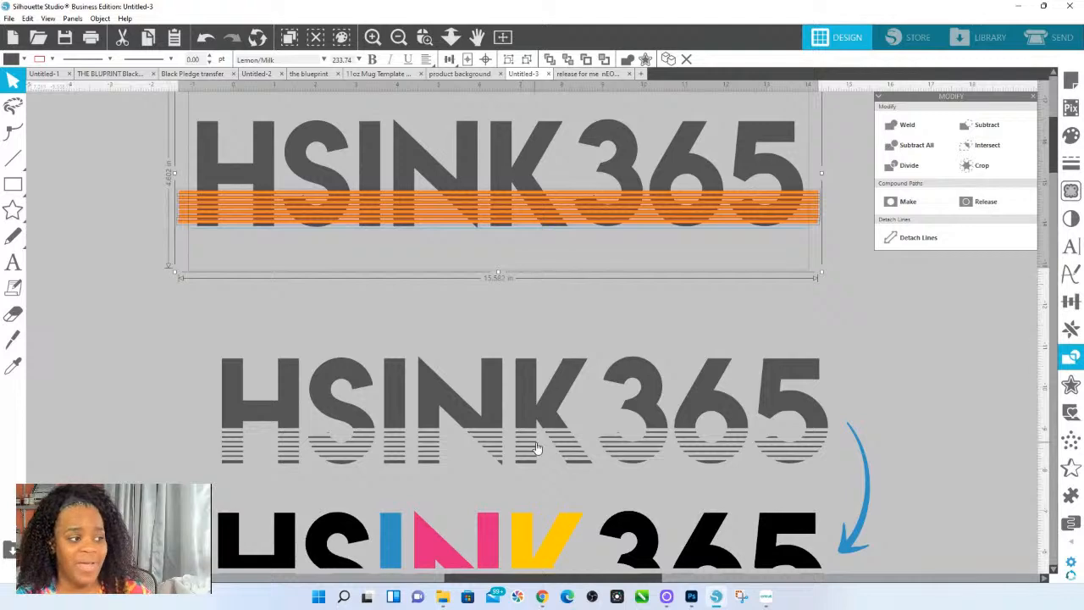
pyautogui.rightClick(762, 166)
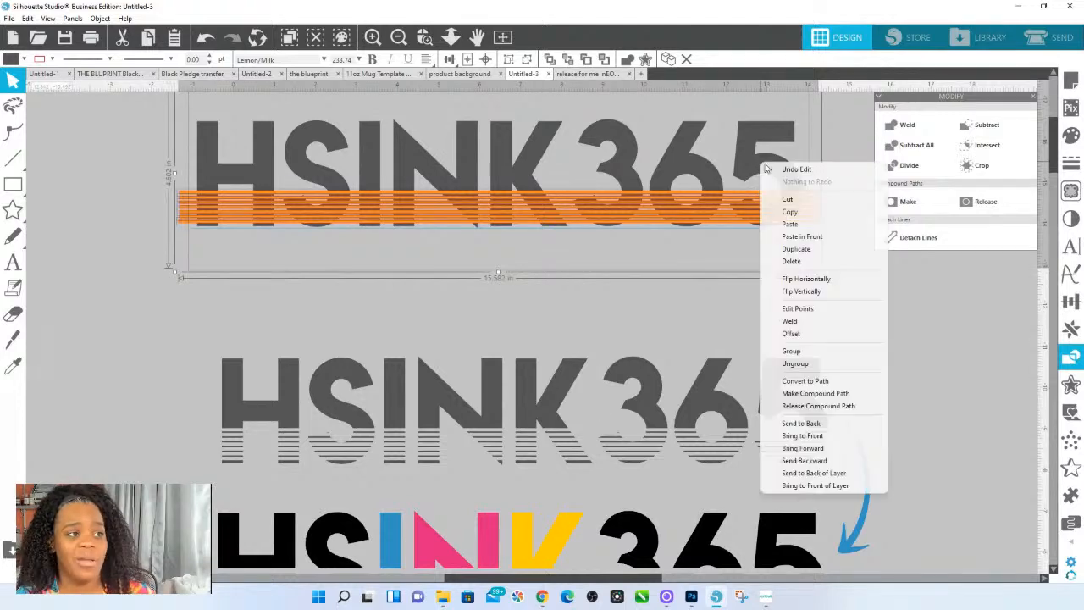
pyautogui.click(801, 246)
pyautogui.moveTo(789, 176); pyautogui.dragTo(36, 189)
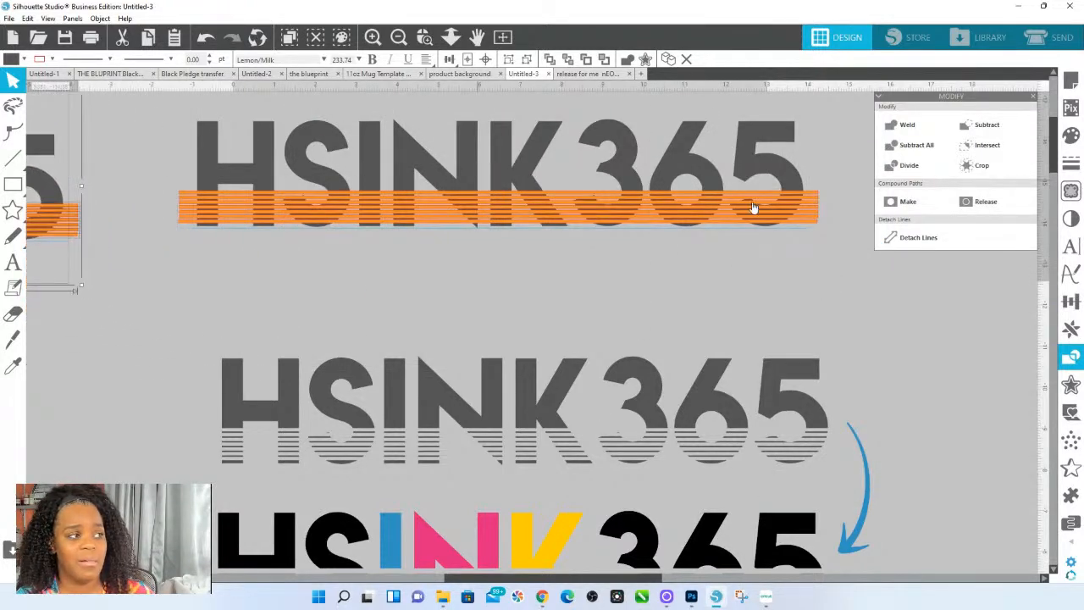
# Remove some of the orange bars across the upper HSINK365 text and space the remaining ones evenly in the vertical direction.
pyautogui.click(828, 264)
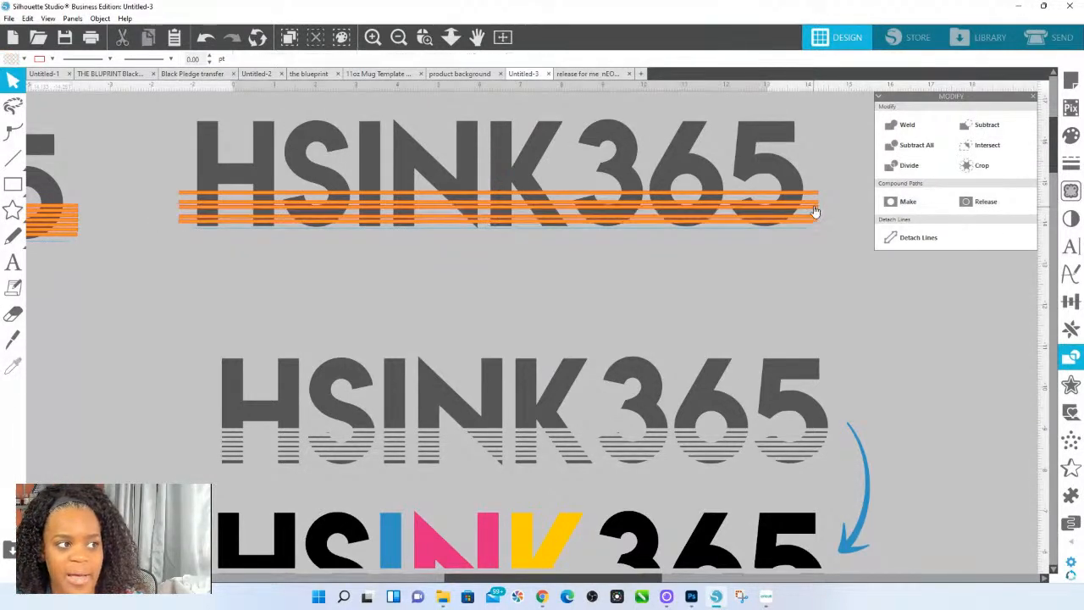
pyautogui.click(830, 220)
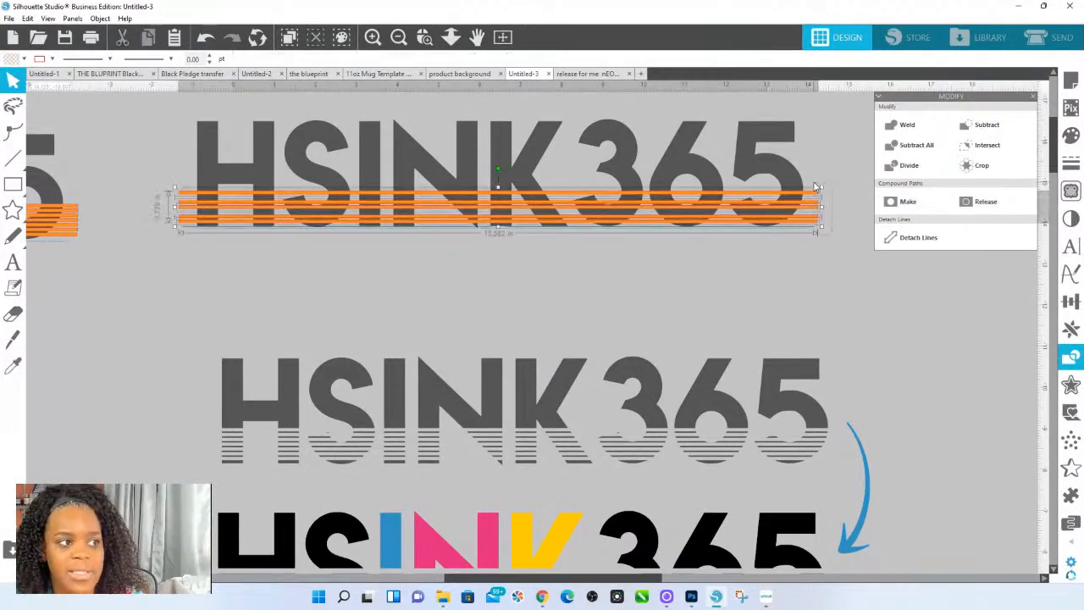
pyautogui.click(1071, 302)
pyautogui.click(959, 241)
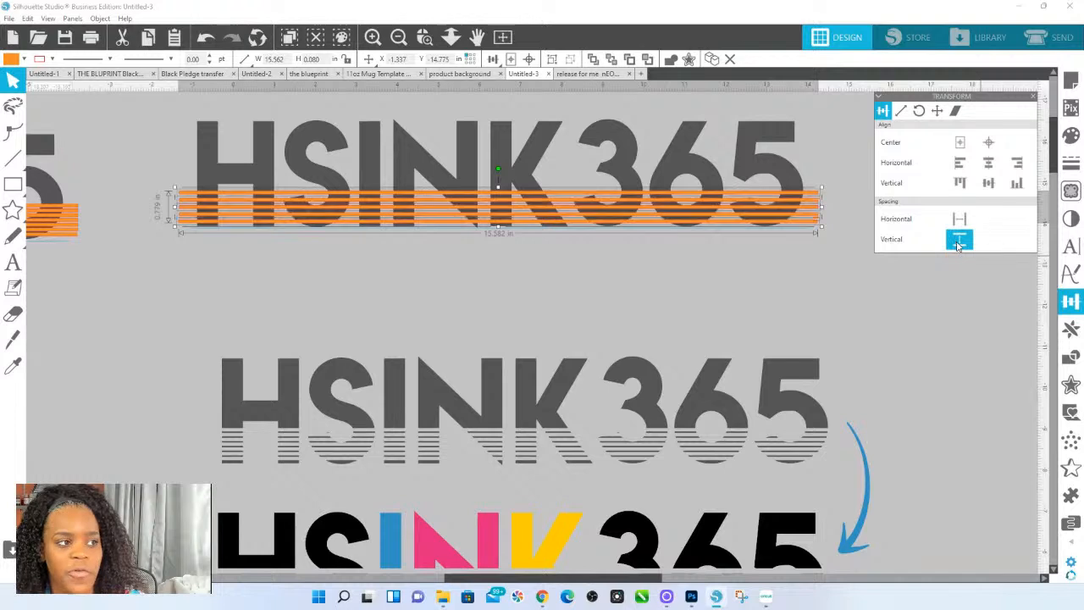
# Subtract the remaining orange bars from the upper HSINK365 text.
pyautogui.moveTo(827, 249); pyautogui.dragTo(177, 130)
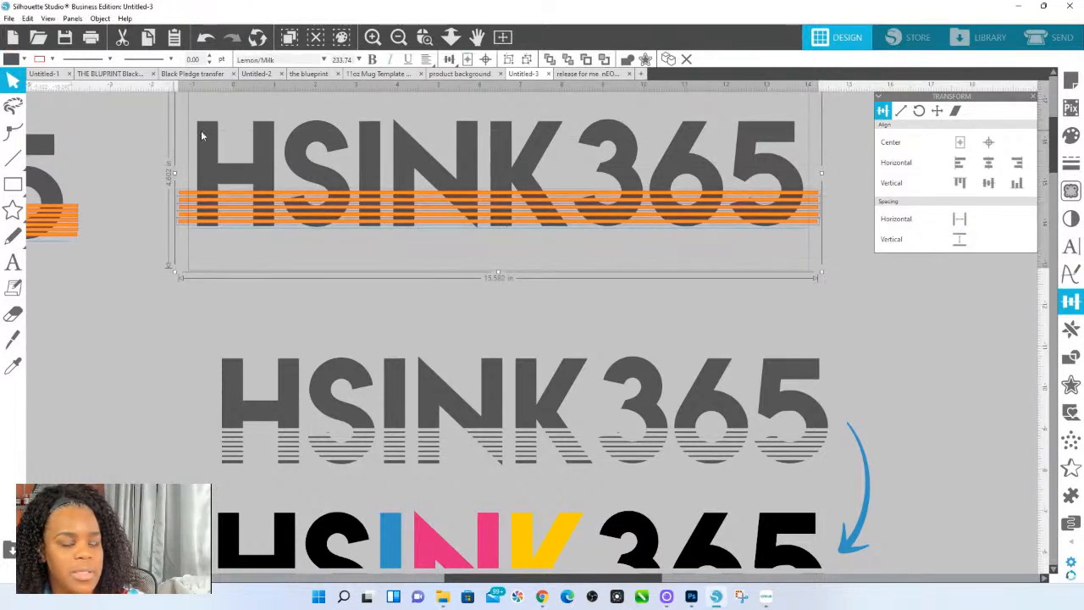
pyautogui.click(1072, 356)
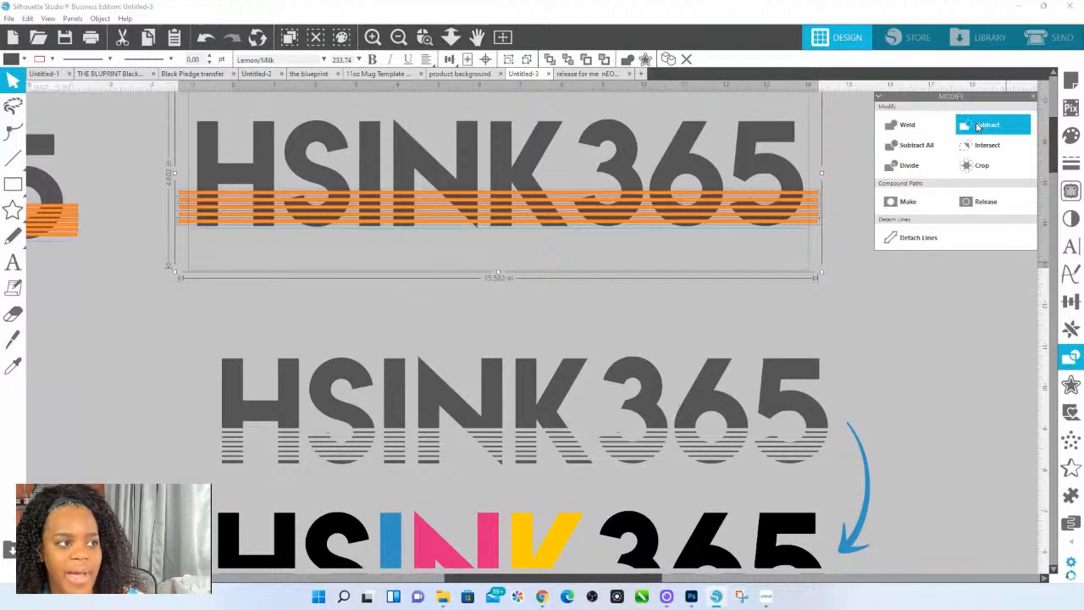
pyautogui.click(979, 126)
pyautogui.click(794, 260)
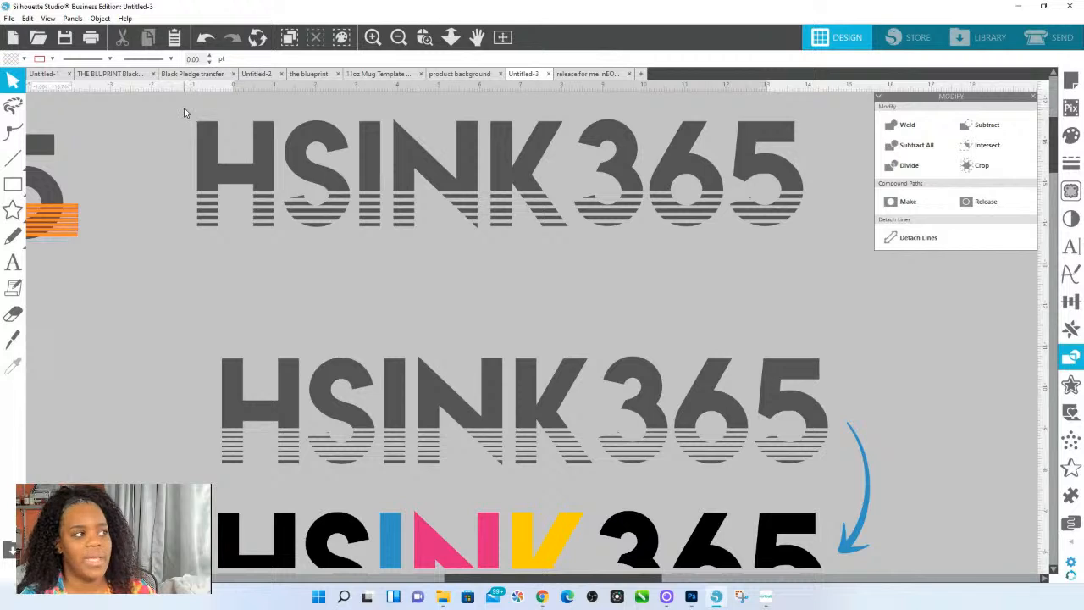
# Group the cut pieces of the letters HS in the upper striped text, and group those of 365 separately.
pyautogui.moveTo(184, 111); pyautogui.dragTo(278, 238)
pyautogui.rightClick(269, 173)
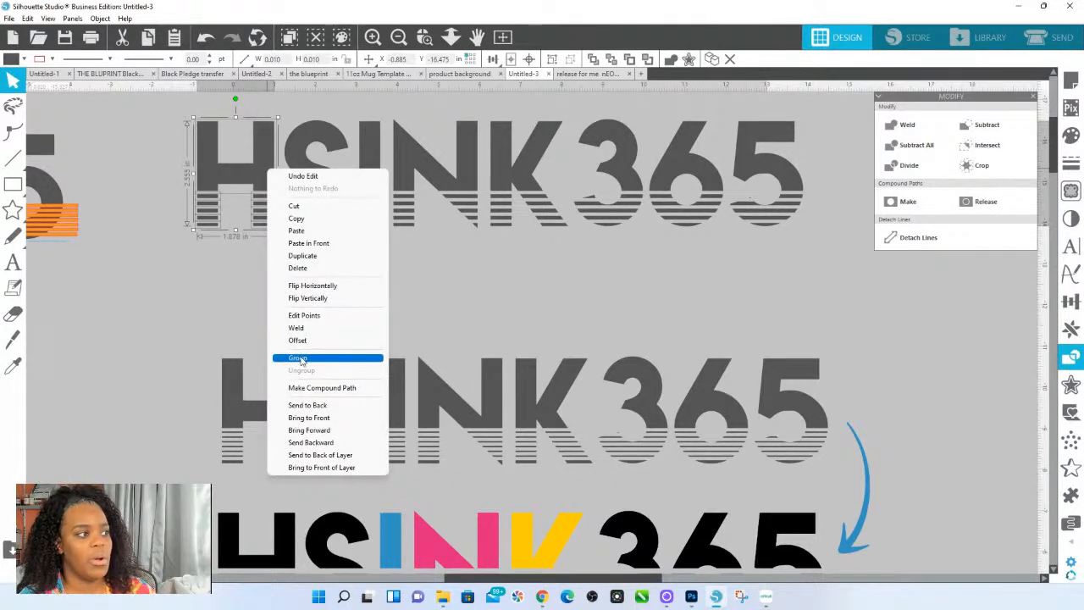
pyautogui.moveTo(192, 107); pyautogui.dragTo(350, 241)
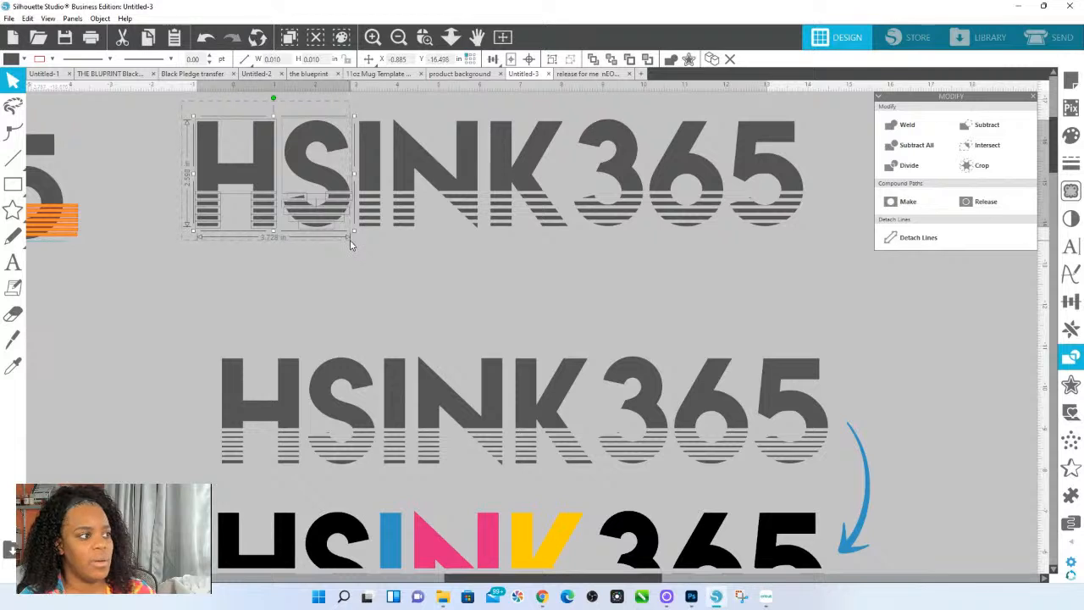
pyautogui.rightClick(302, 160)
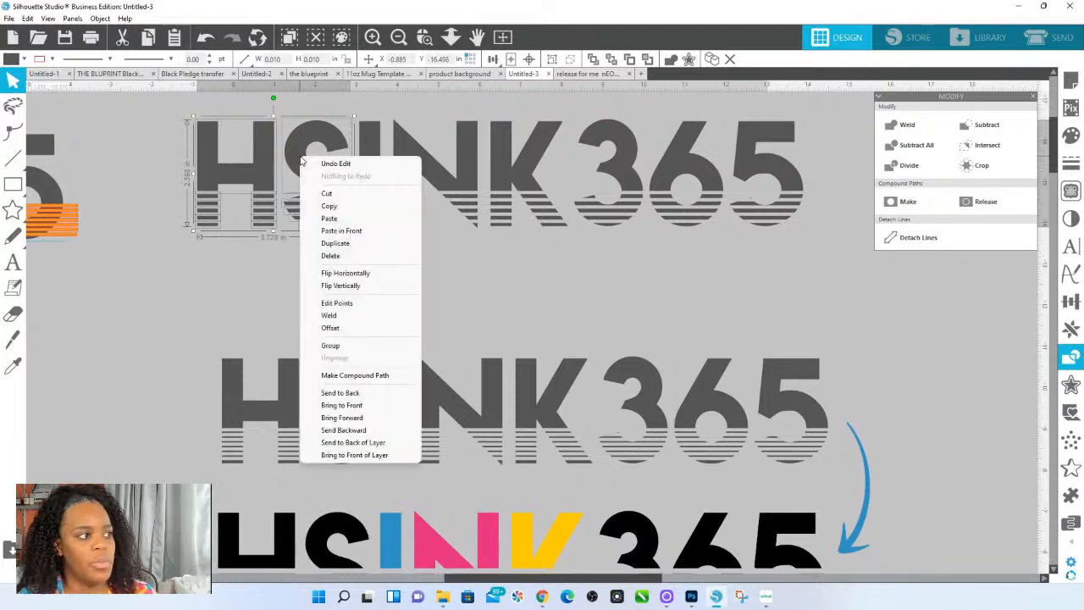
pyautogui.click(331, 345)
pyautogui.click(607, 130)
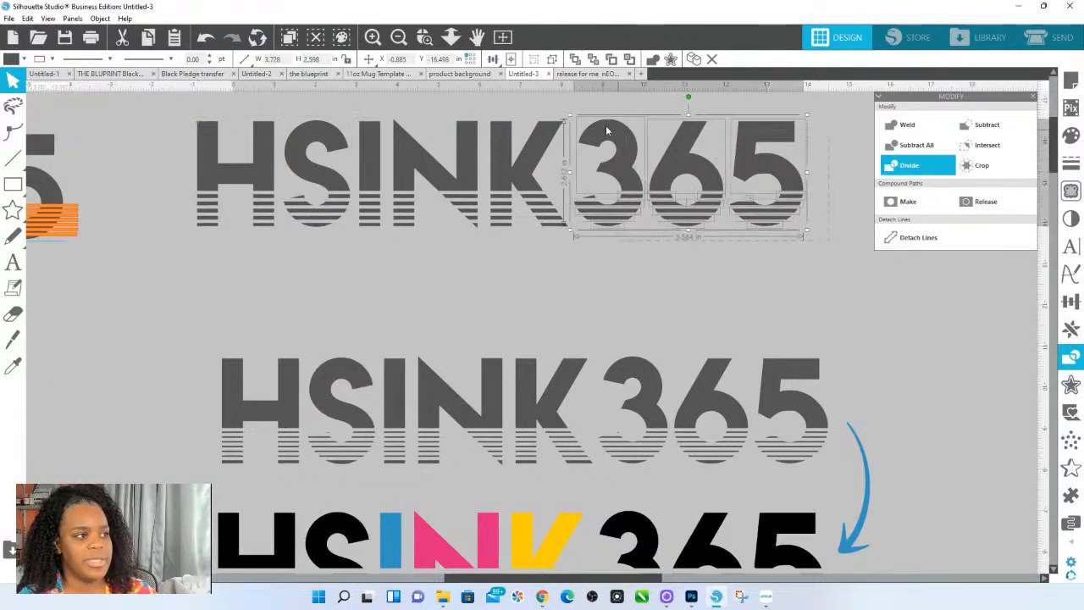
pyautogui.rightClick(599, 129)
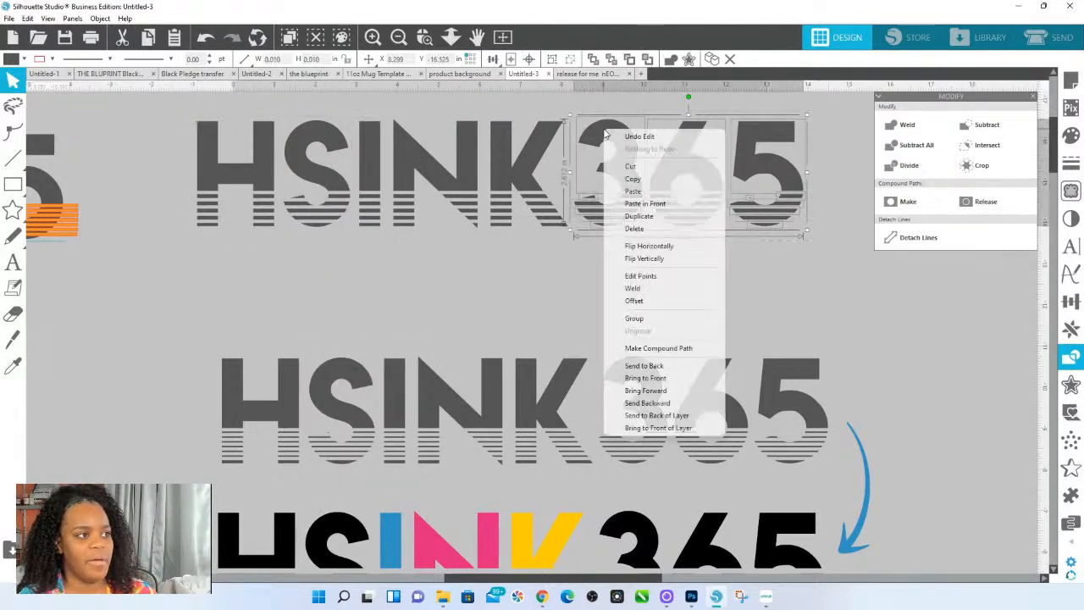
pyautogui.click(668, 316)
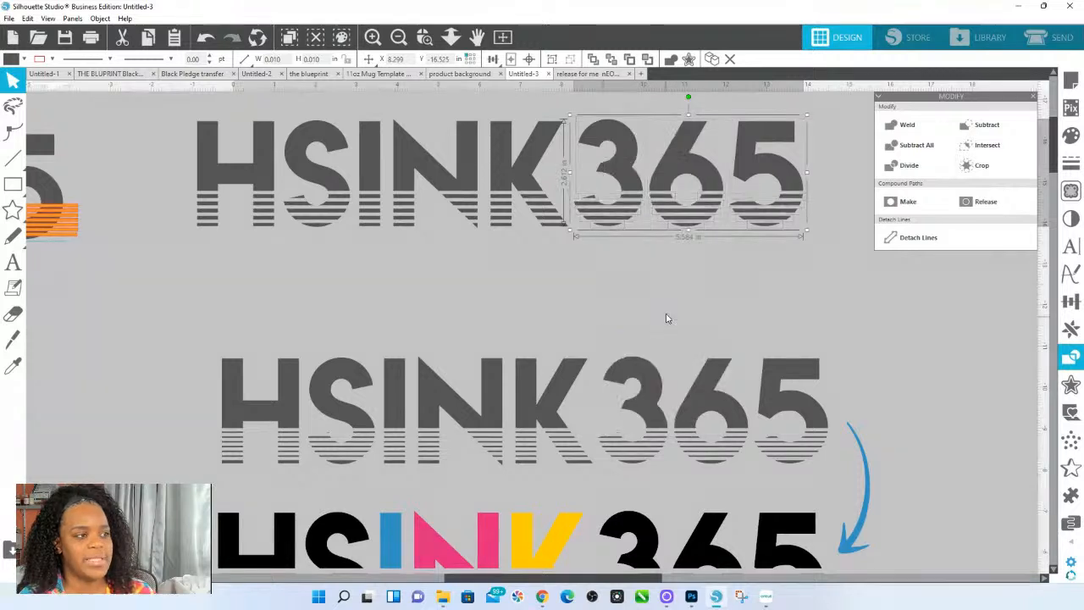
# Fill the HS and 365 groups of the upper striped text with black.
pyautogui.keyDown('shift'); pyautogui.click(276, 196); pyautogui.keyUp('shift')
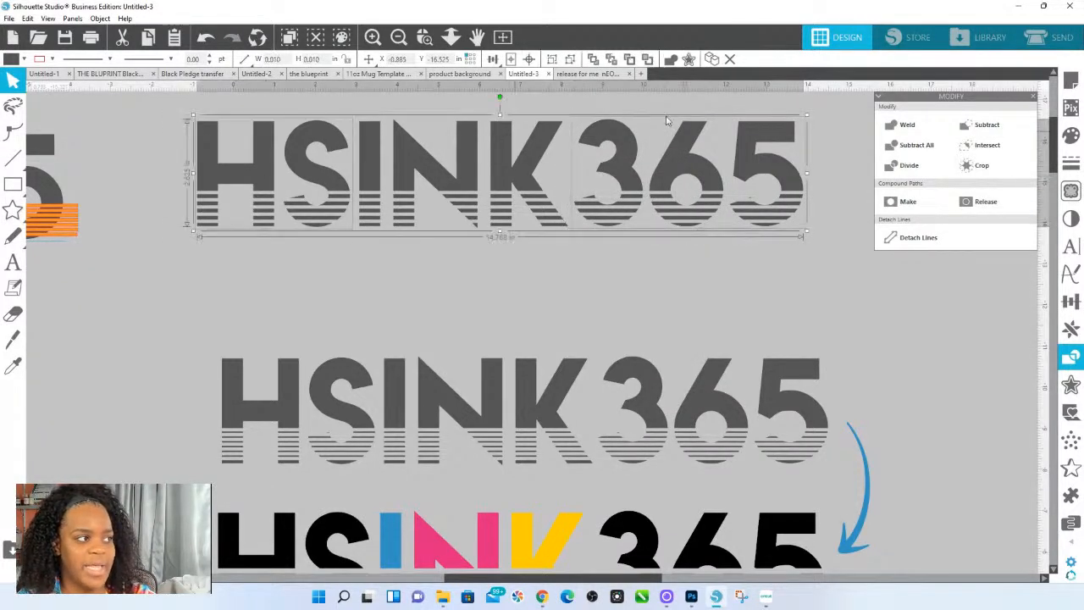
pyautogui.click(1071, 137)
pyautogui.click(1024, 174)
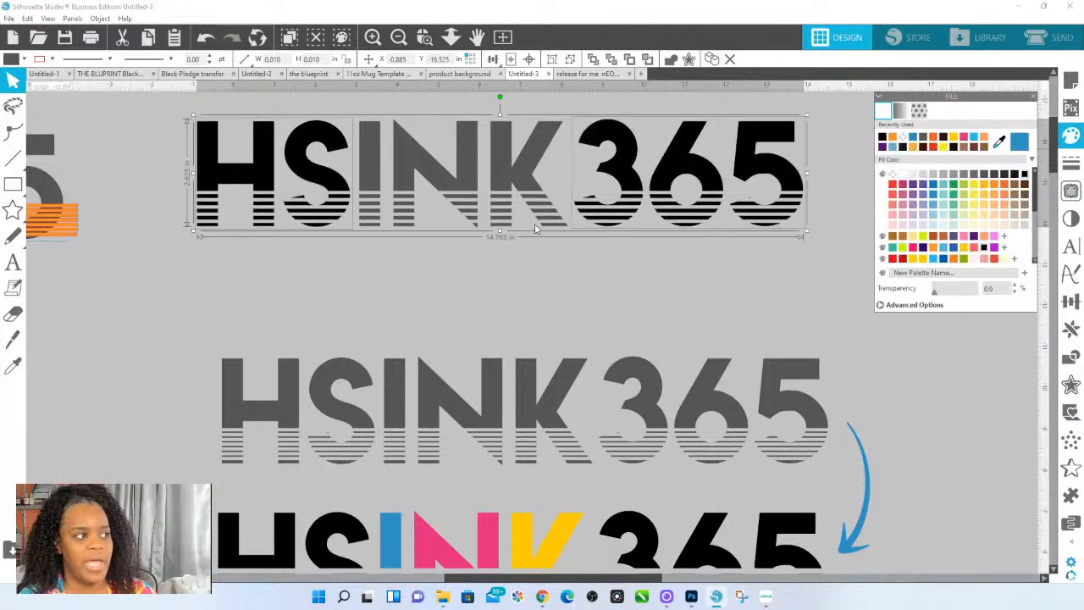
# Fill all pieces of the upper striped letter I with the blue of the colored sample design.
pyautogui.click(357, 116)
pyautogui.click(366, 161)
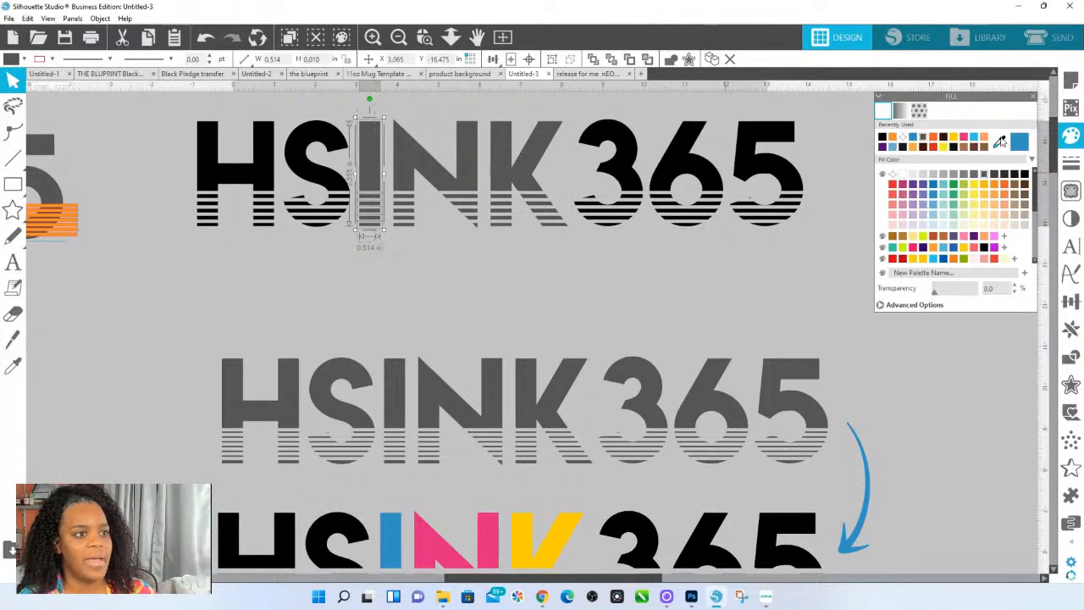
pyautogui.click(1021, 145)
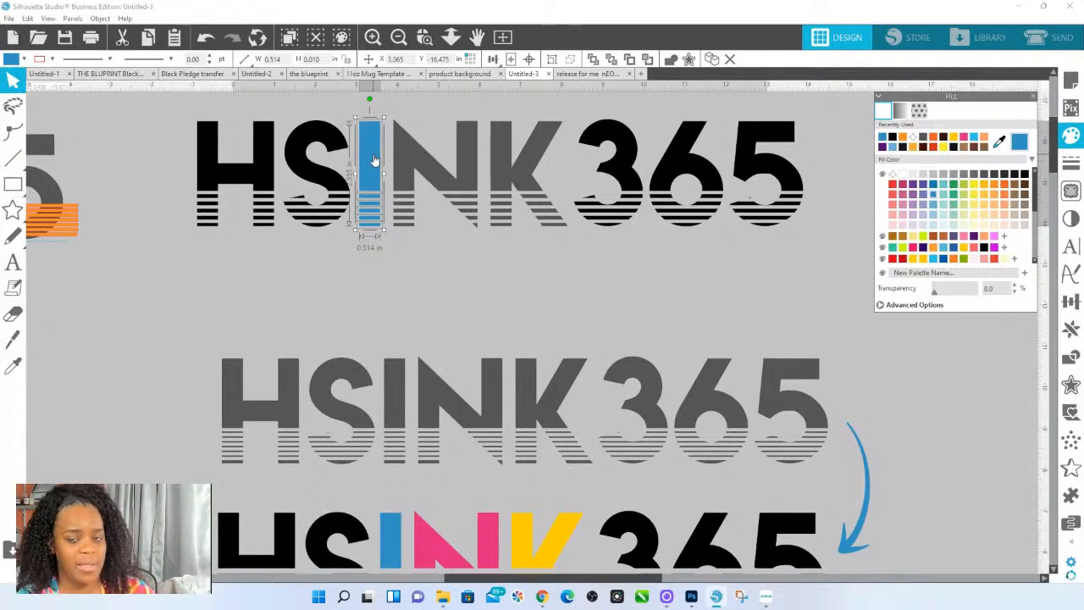
pyautogui.press('i')
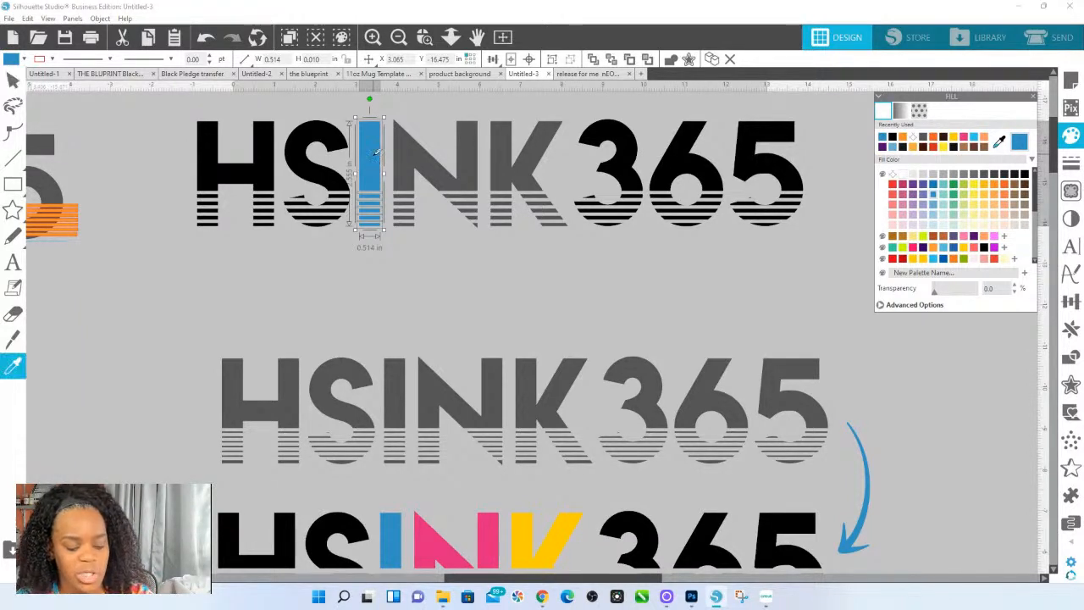
pyautogui.click(377, 153)
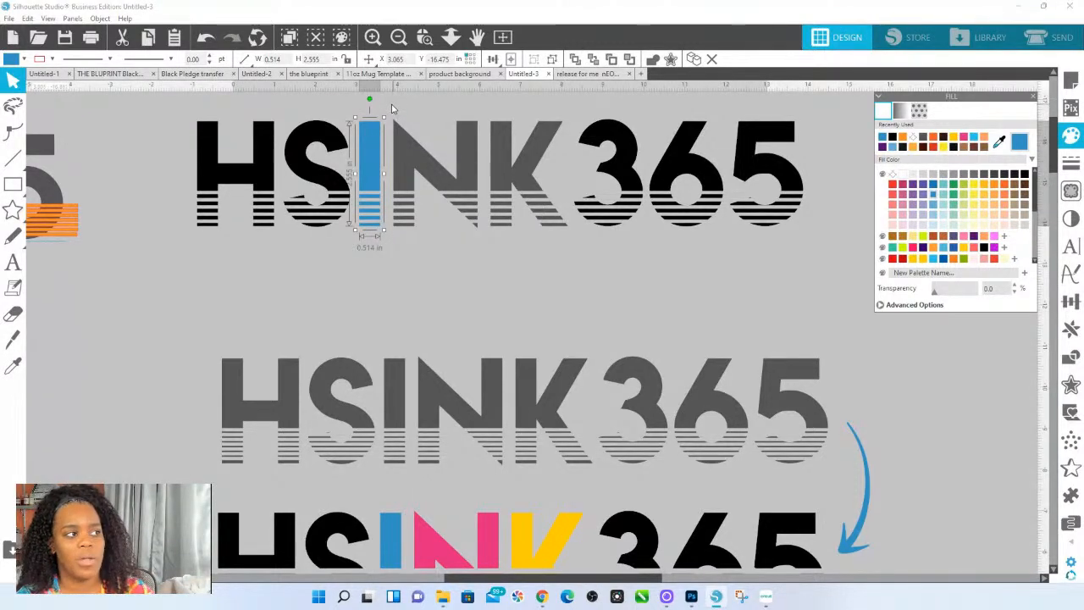
# Fill all pieces of the upper striped letter N with the pink sampled from the colored sample design.
pyautogui.moveTo(390, 108); pyautogui.dragTo(488, 239)
pyautogui.click(999, 141)
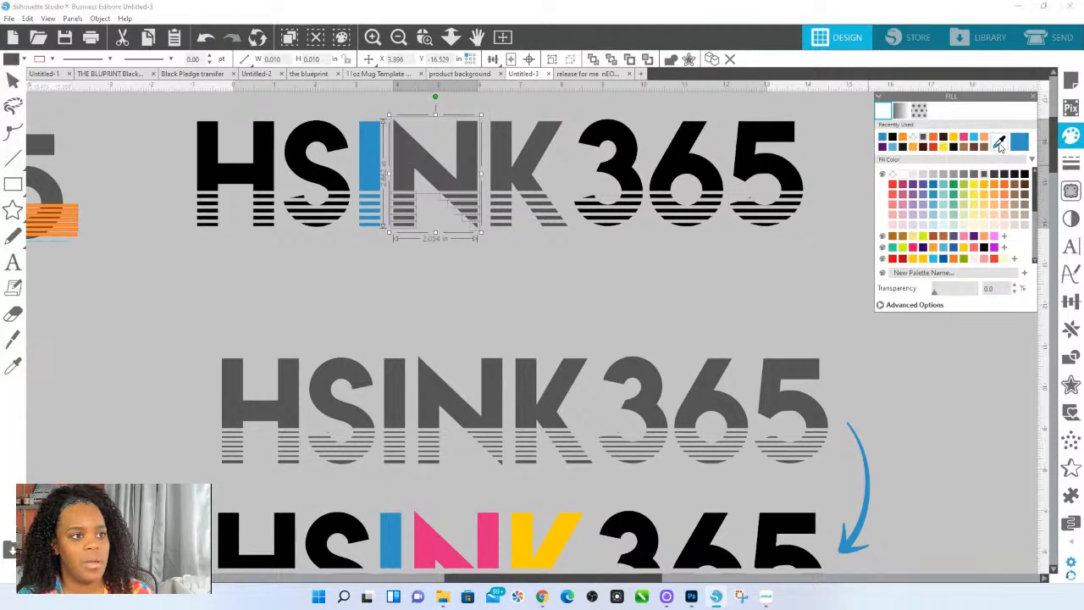
pyautogui.click(488, 535)
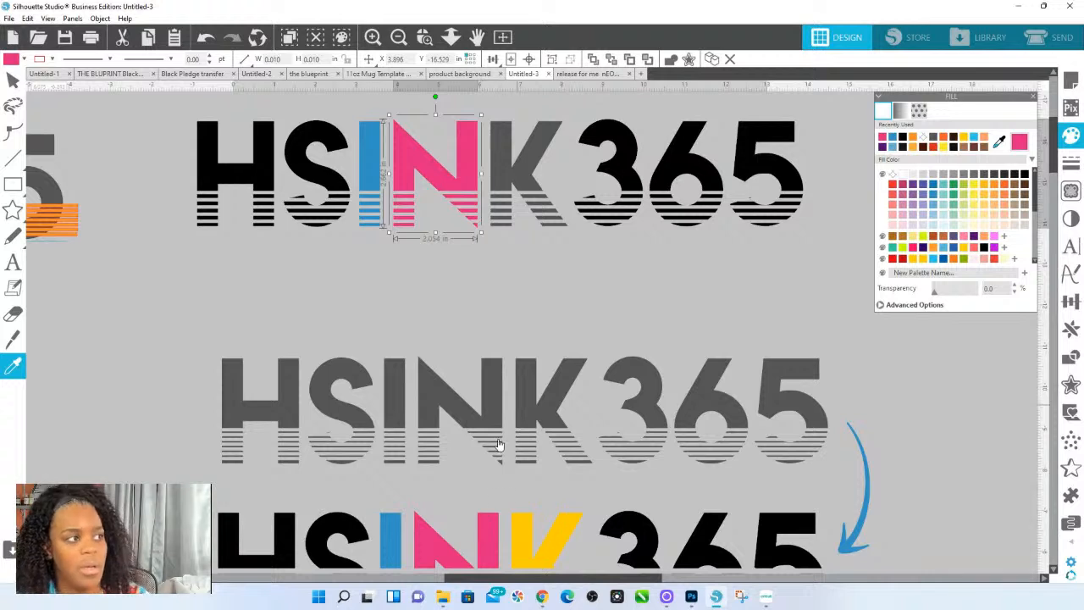
pyautogui.press('v')
# Fill all pieces of the upper striped letter K with the yellow sampled from the colored sample design.
pyautogui.click(502, 140)
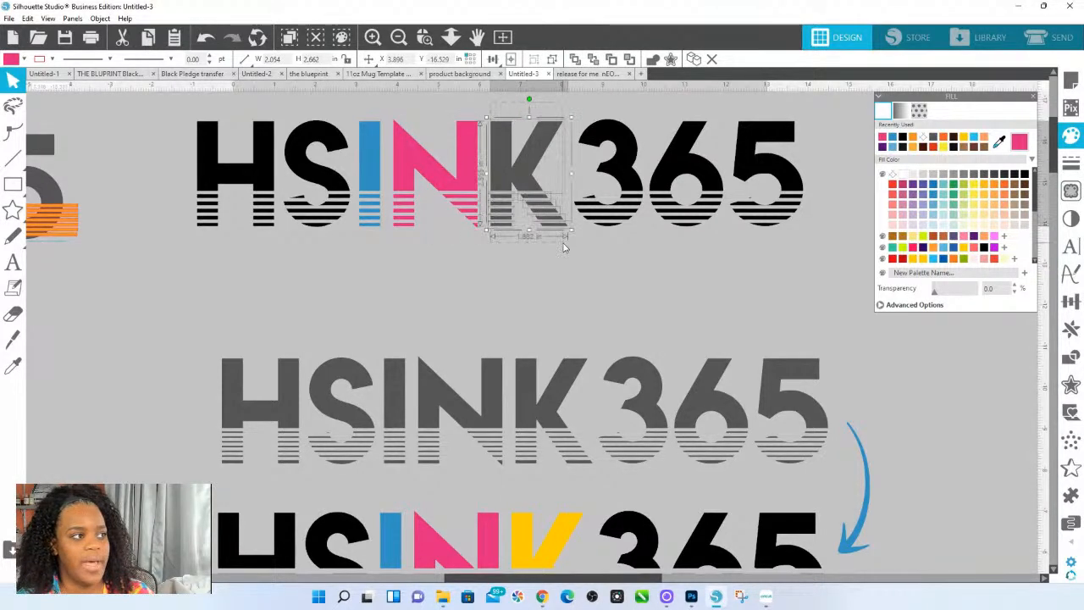
pyautogui.click(1001, 141)
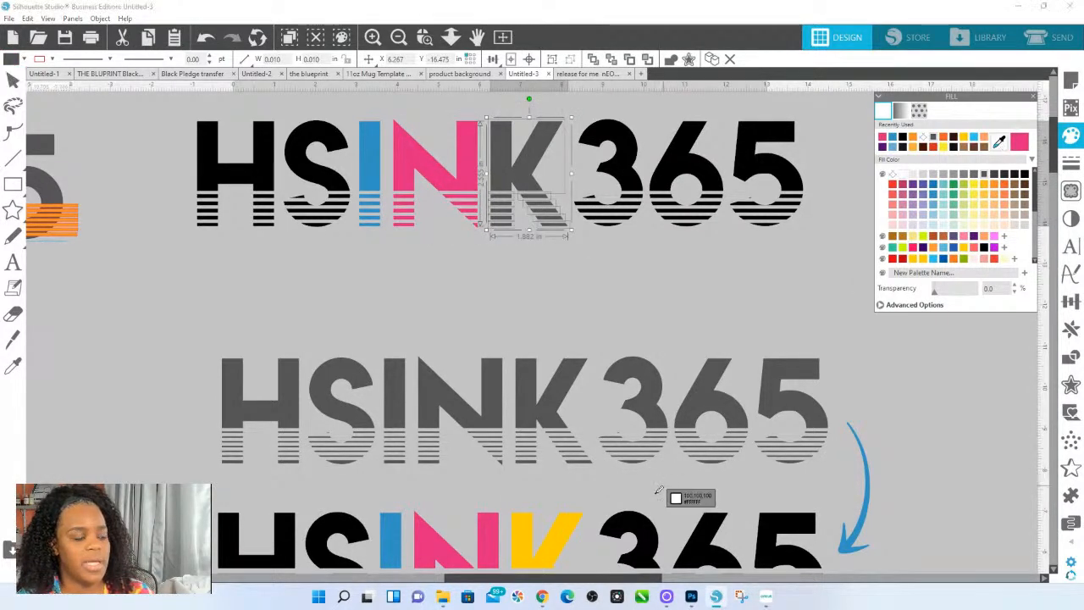
pyautogui.click(571, 526)
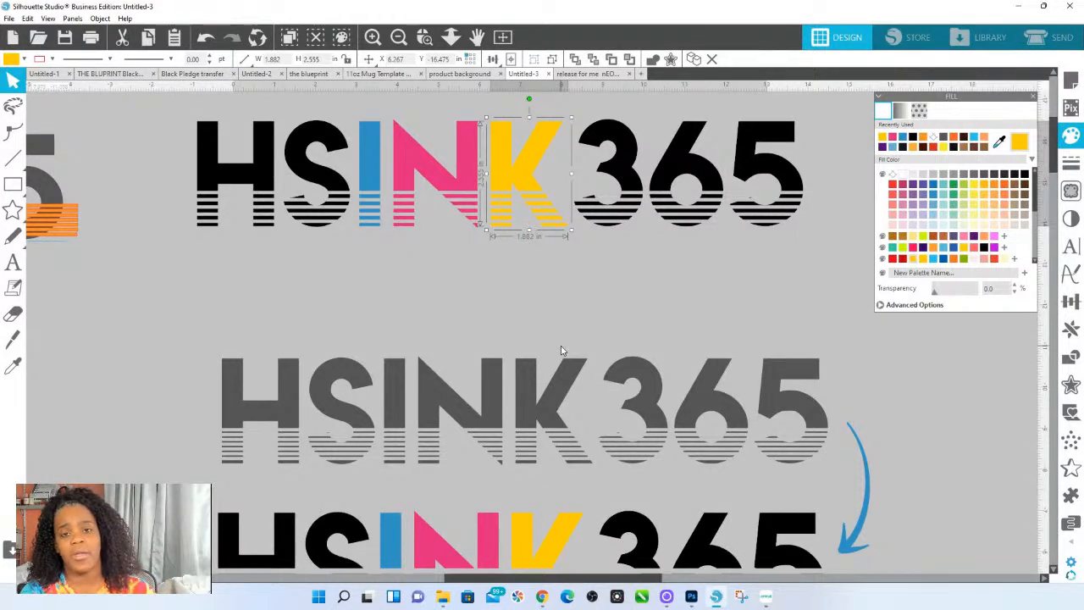
# Switch to Cricut Design Space to view the finished striped HS INK 365 text, and return to Silhouette Studio.
pyautogui.click(767, 598)
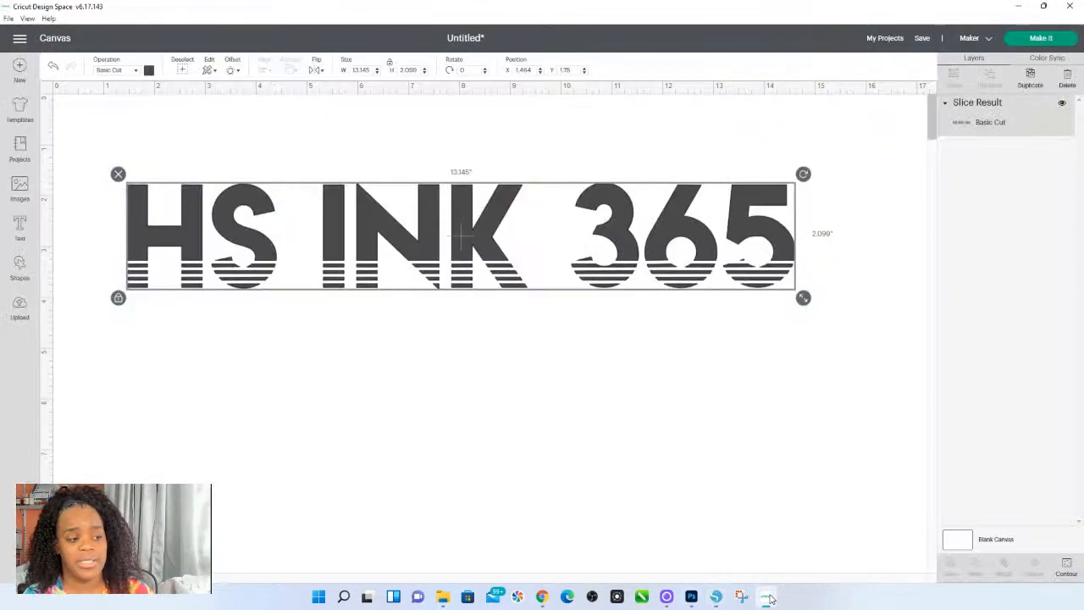
pyautogui.click(716, 598)
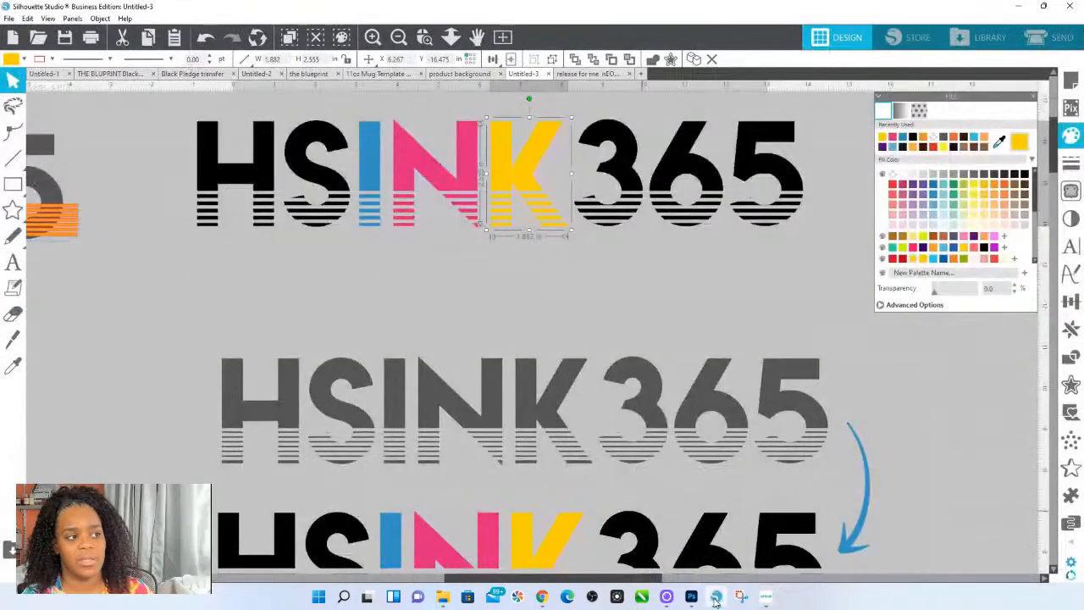